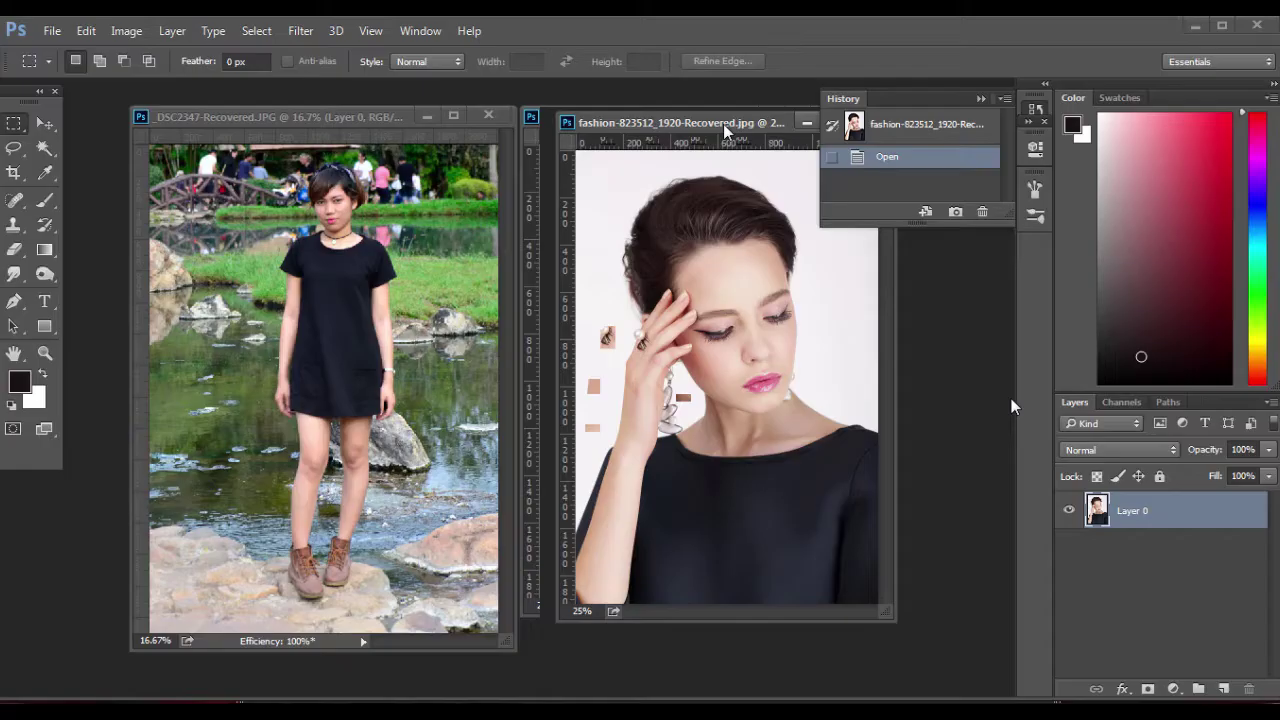
Activate the Magic Wand tool and float the fashion portrait's window beside the pond photo
mouse_move(724, 124)
mouse_down()
mouse_move(705, 128)
mouse_move(724, 124)
mouse_up()
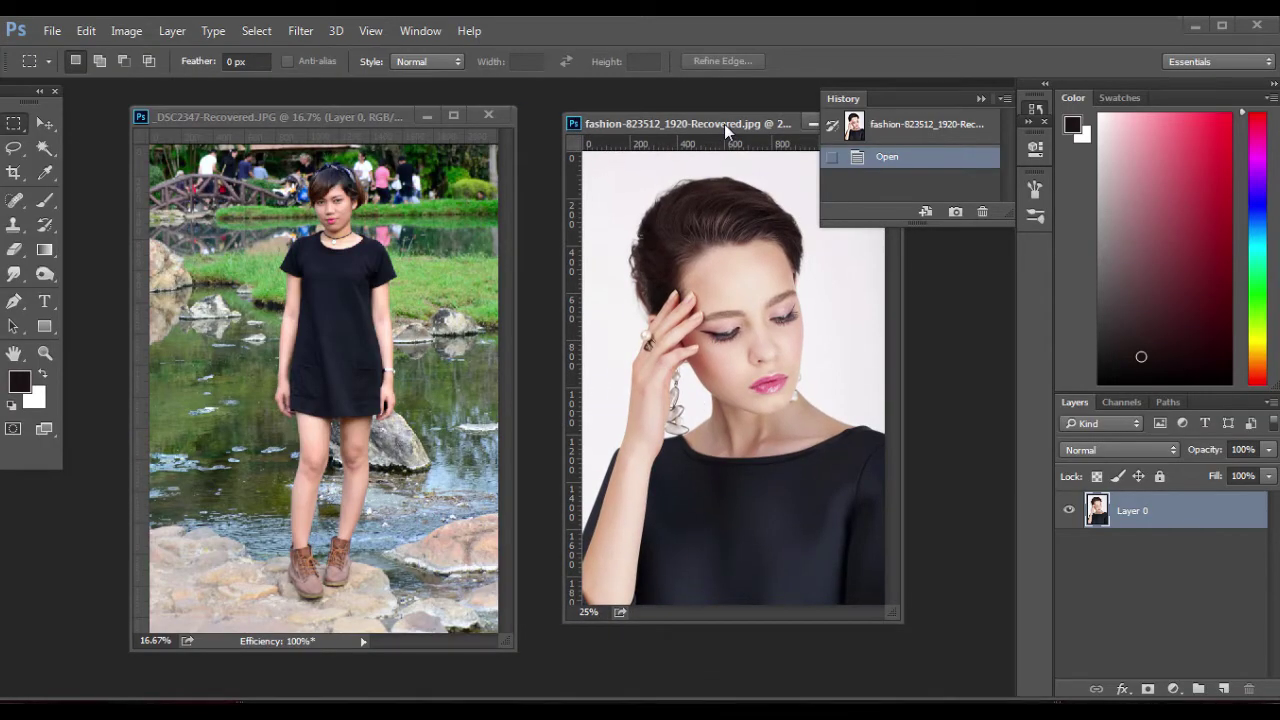
drag(724, 124, 707, 130)
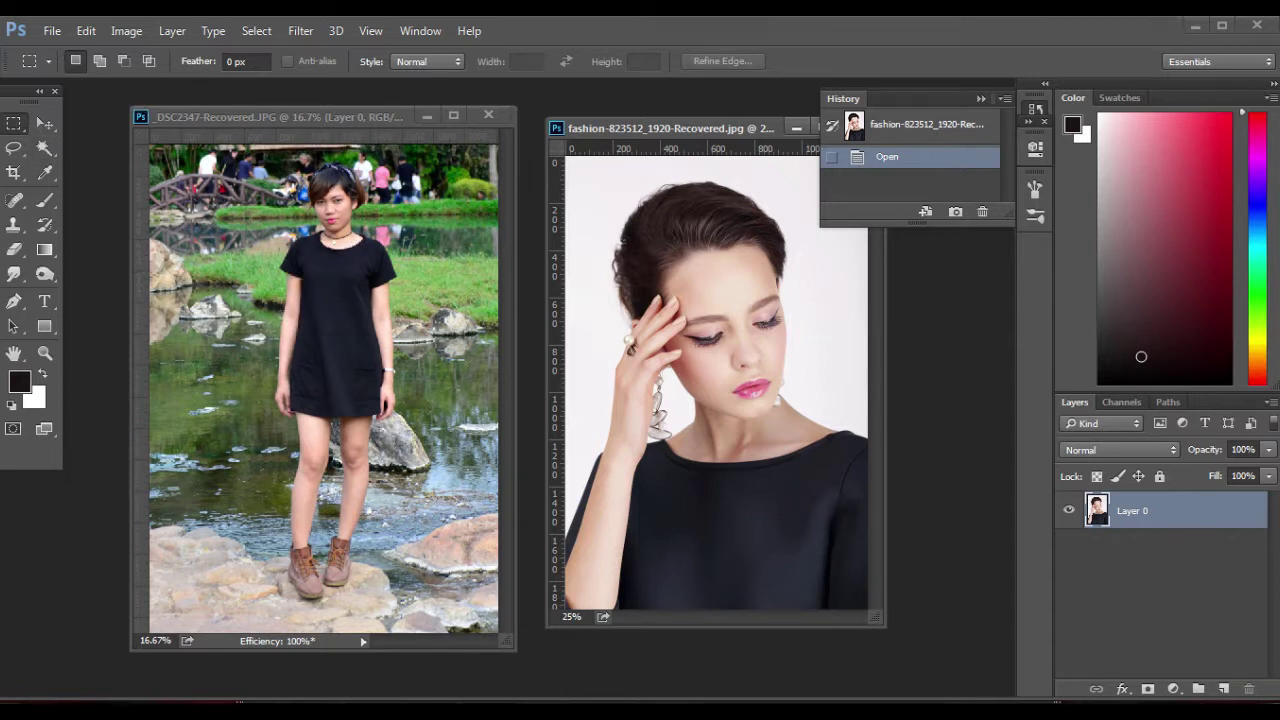
right_click(45, 147)
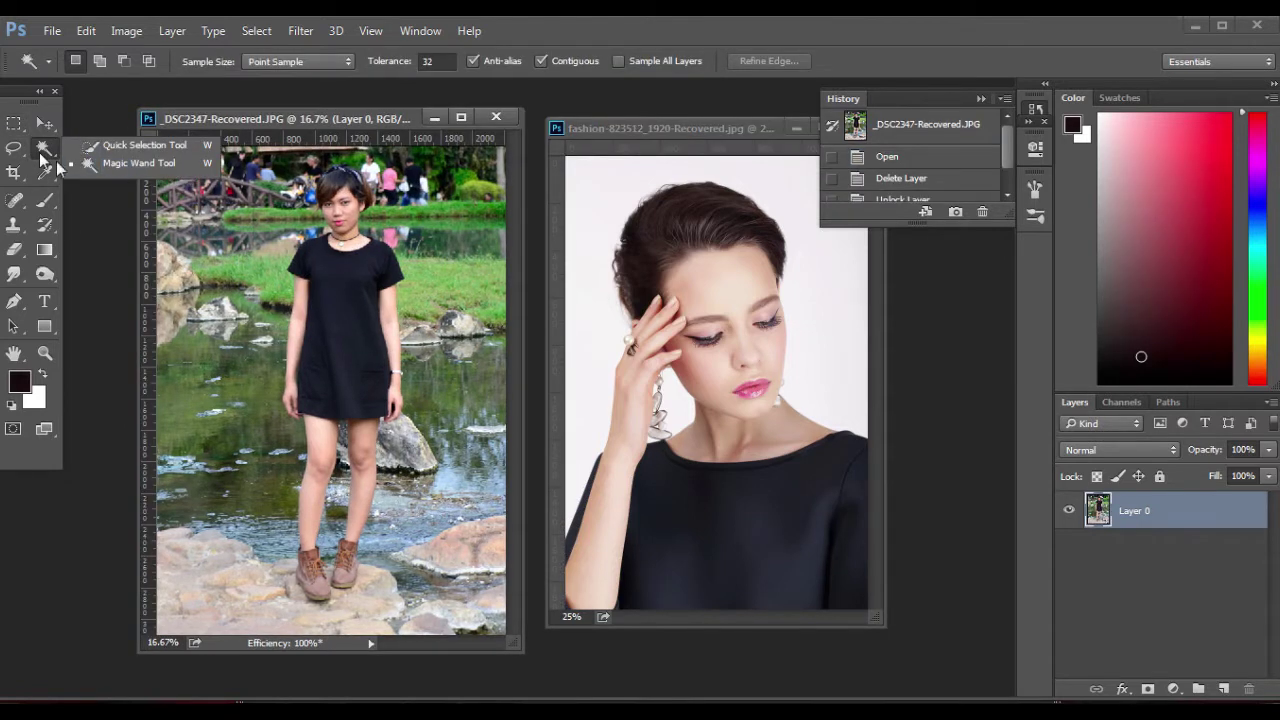
click(135, 163)
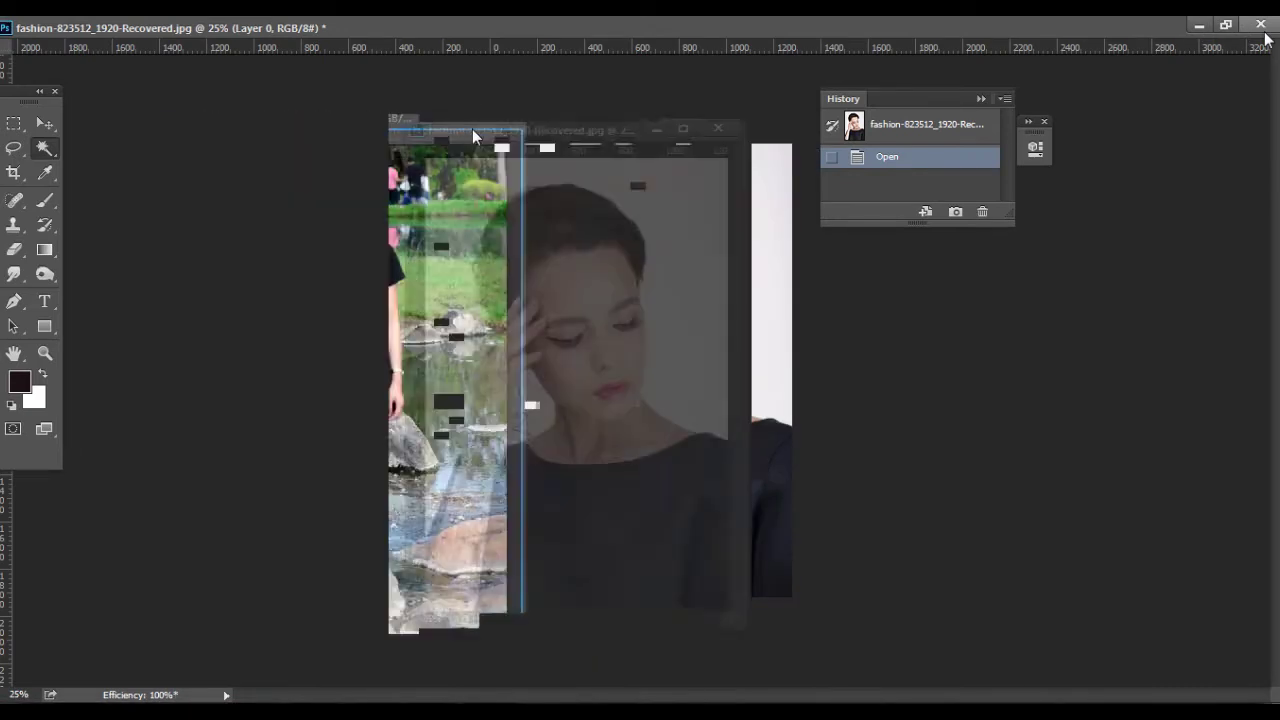
drag(472, 129, 629, 125)
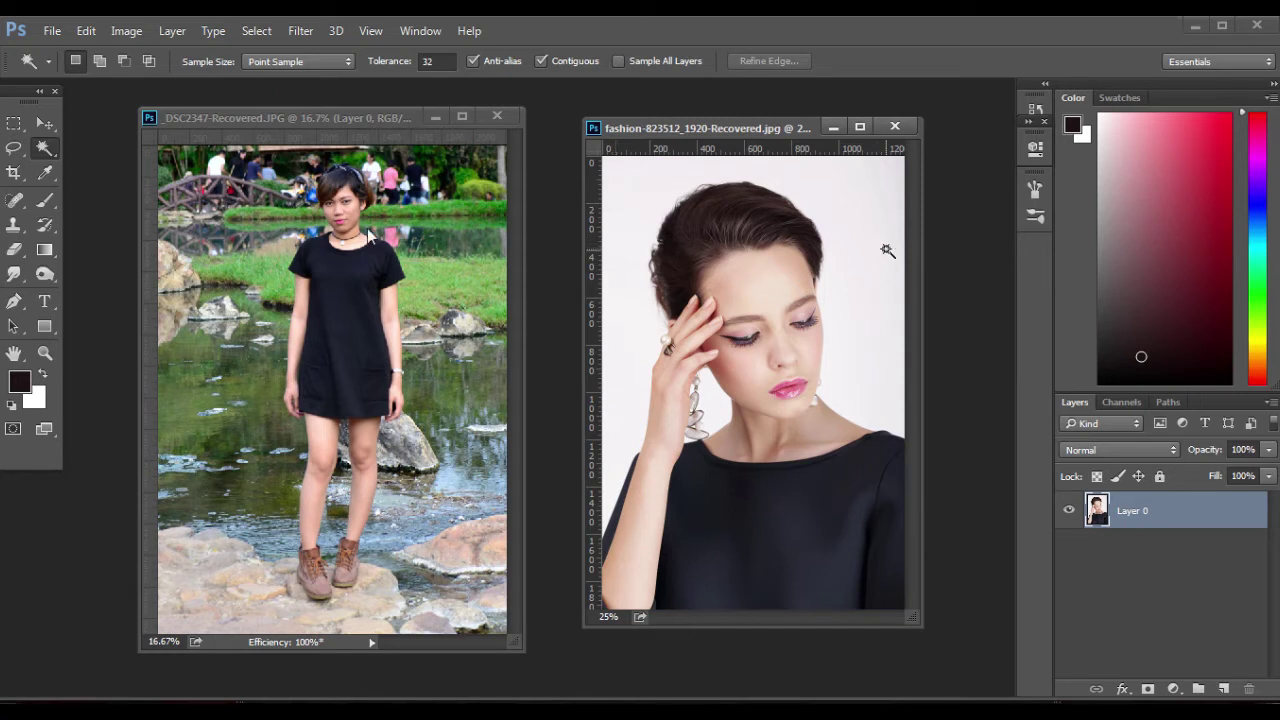
Select the plain light background of the fashion portrait with the Magic Wand at tolerance 32, and invert the selection onto the woman
right_click(46, 150)
click(88, 163)
right_click(46, 150)
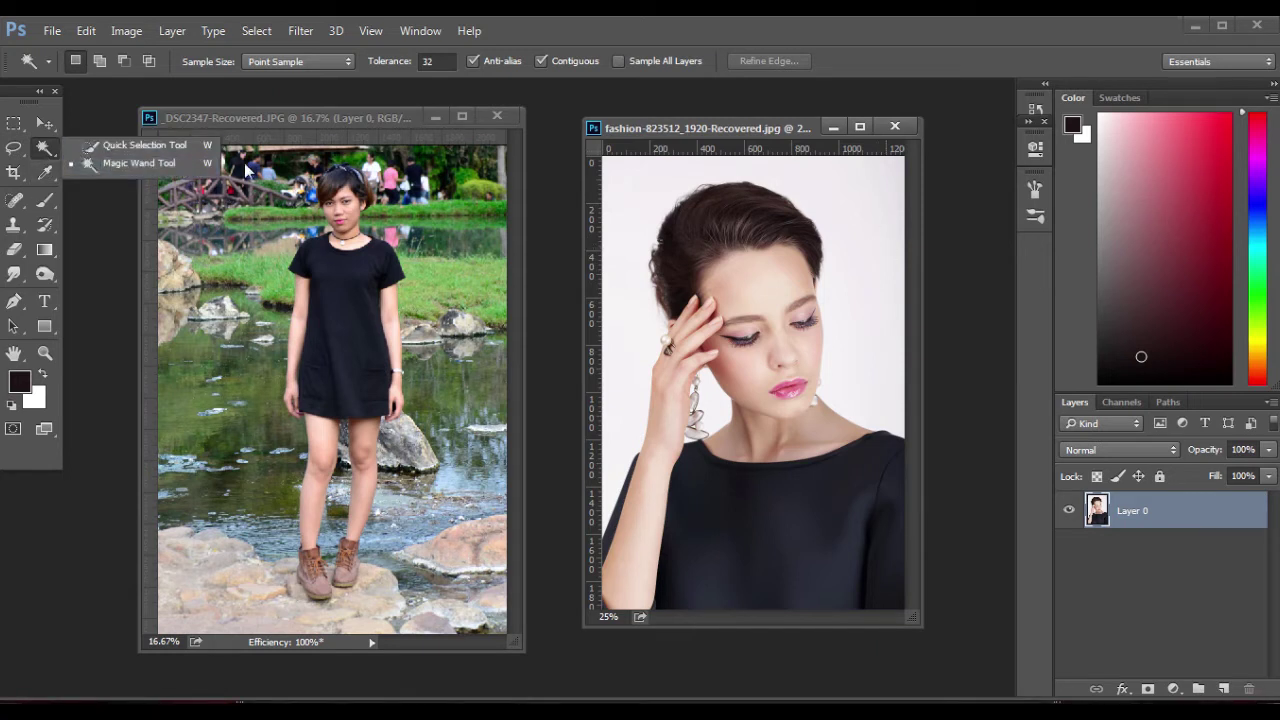
click(141, 160)
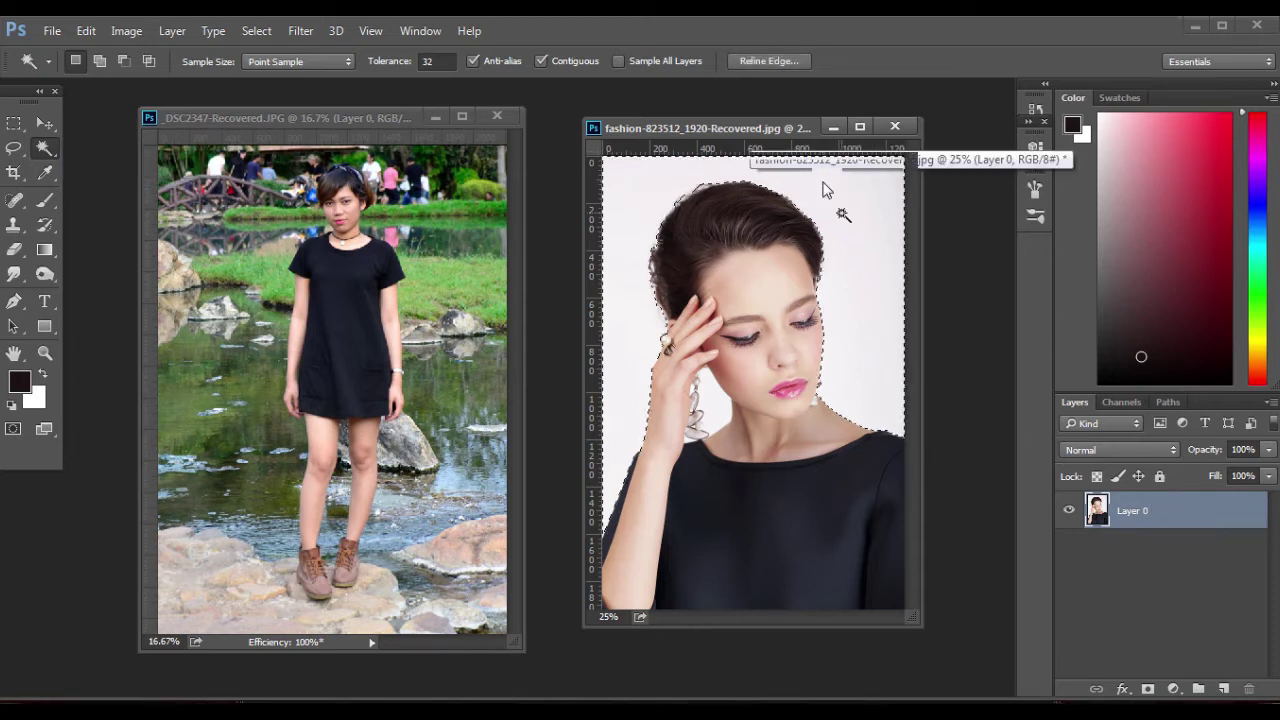
click(838, 205)
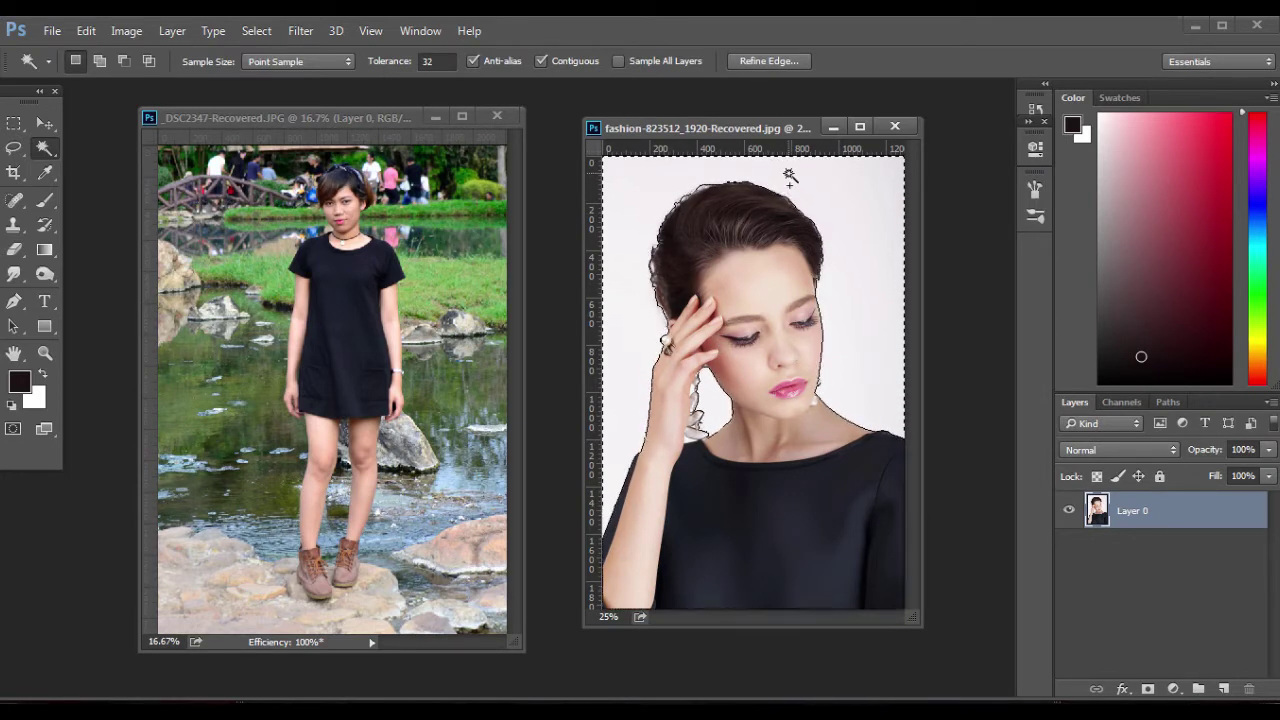
Open Refine Edge and brush along the outline of the woman's hair with a size 50 refine radius brush
click(762, 61)
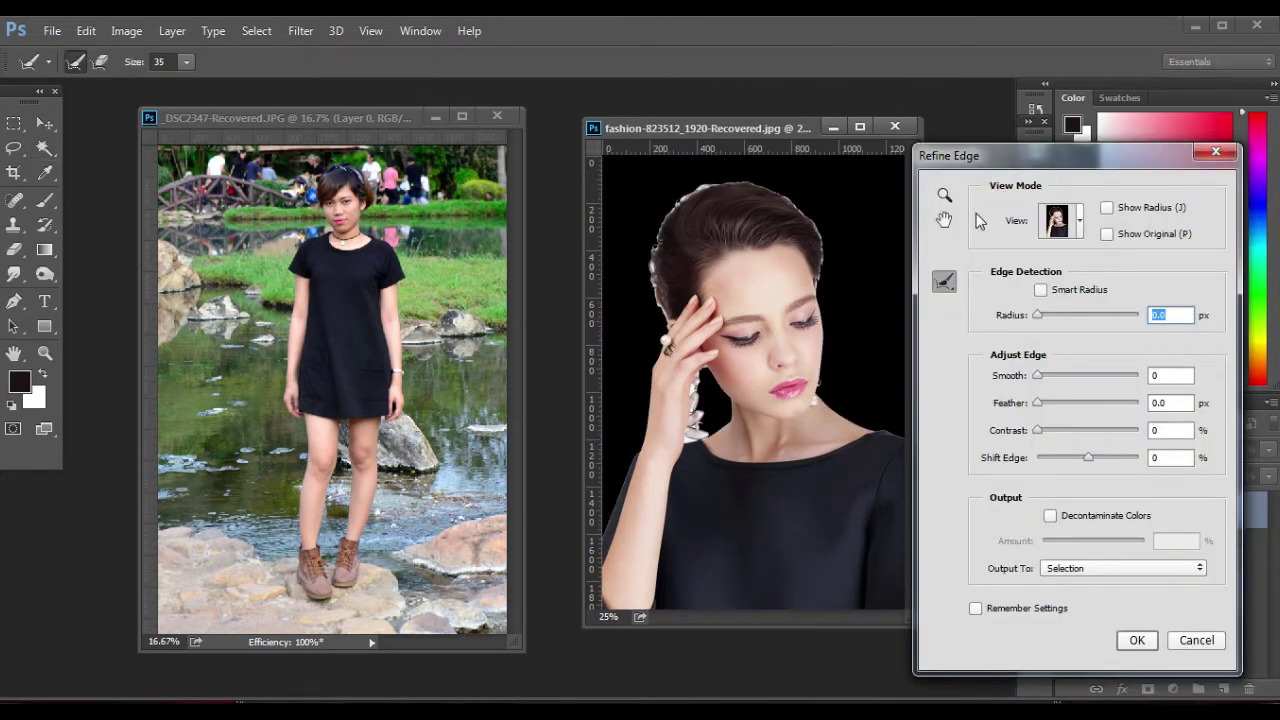
key(])
key(])
key(])
drag(671, 205, 653, 228)
drag(648, 246, 664, 319)
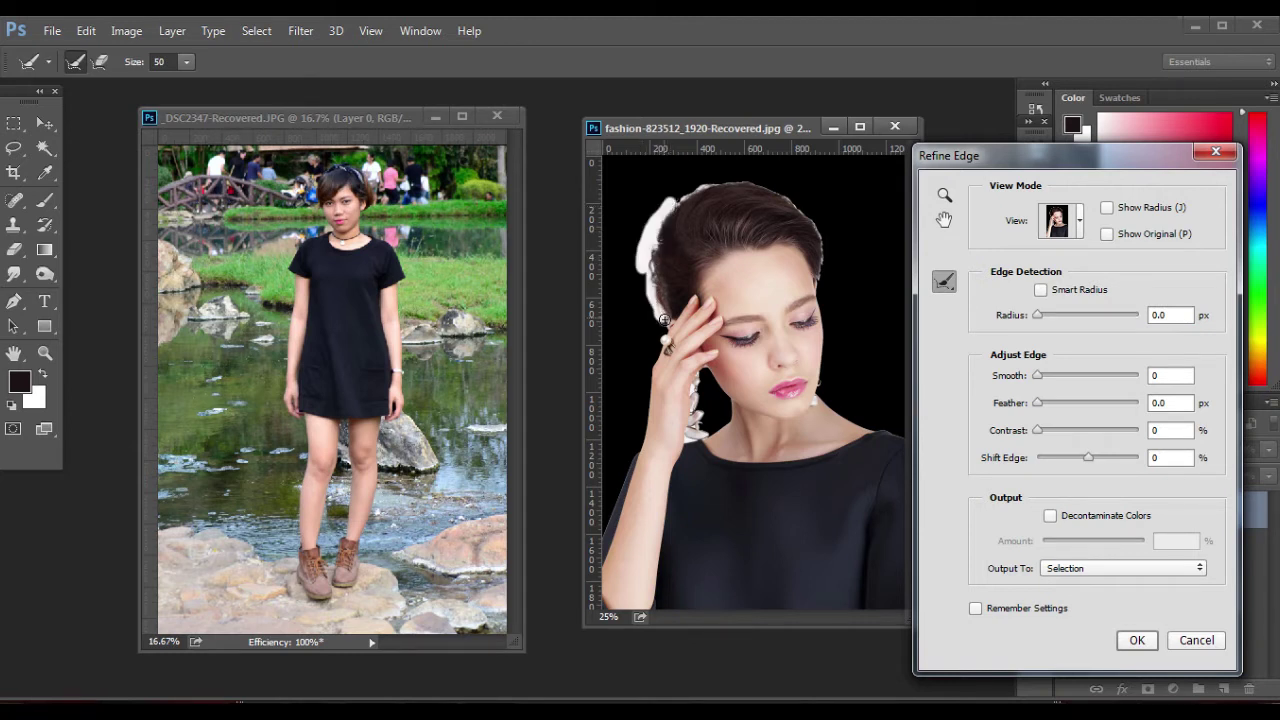
mouse_move(690, 188)
mouse_down()
mouse_move(751, 181)
mouse_move(788, 196)
mouse_move(825, 255)
mouse_up()
drag(825, 257, 821, 281)
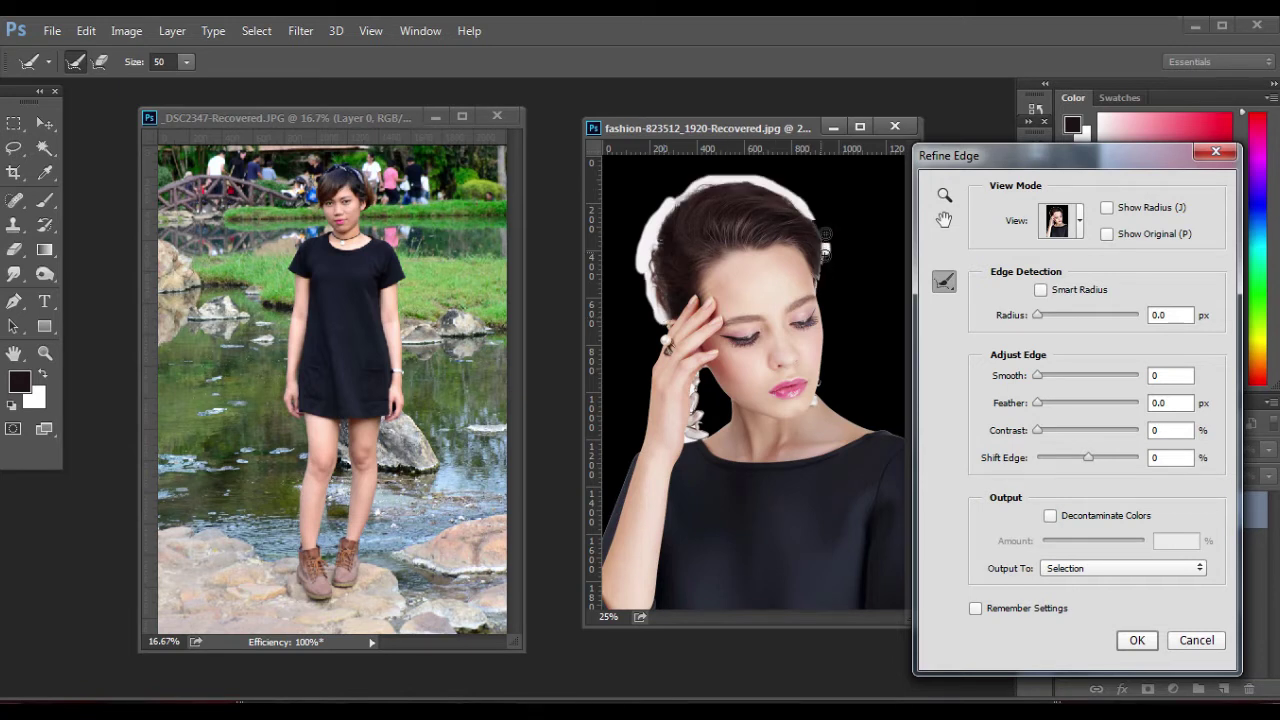
mouse_move(657, 243)
mouse_down()
mouse_move(697, 188)
mouse_move(753, 183)
mouse_move(827, 240)
mouse_up()
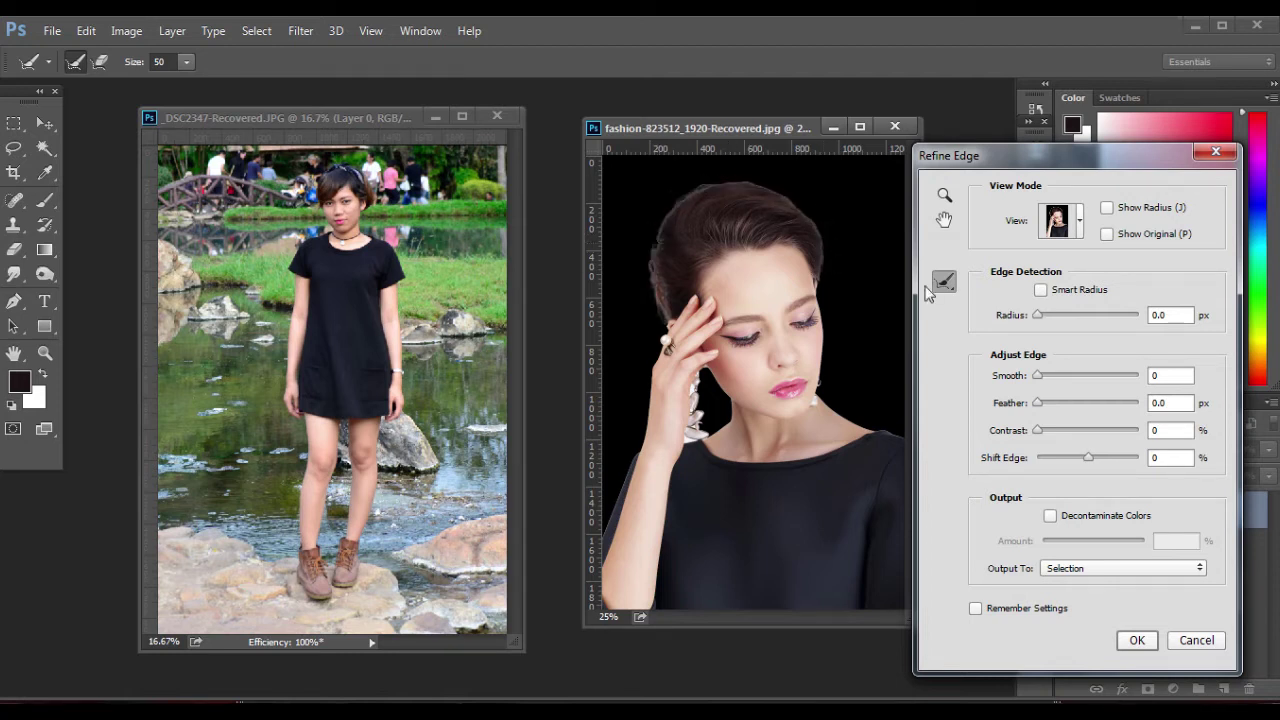
Output the refined selection to a new layer and apply Refine Edge
click(1122, 568)
click(1075, 614)
click(1136, 640)
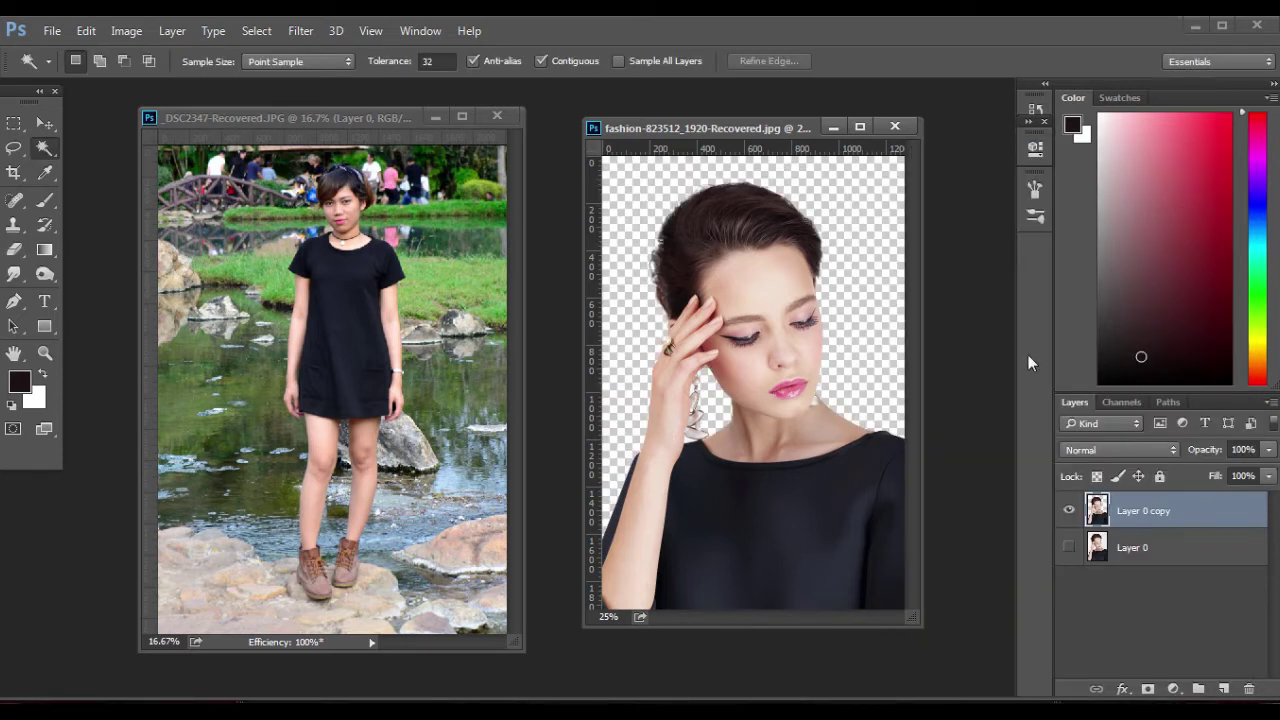
mouse_move(731, 127)
mouse_down()
mouse_move(750, 139)
mouse_move(731, 127)
mouse_up()
drag(402, 117, 437, 124)
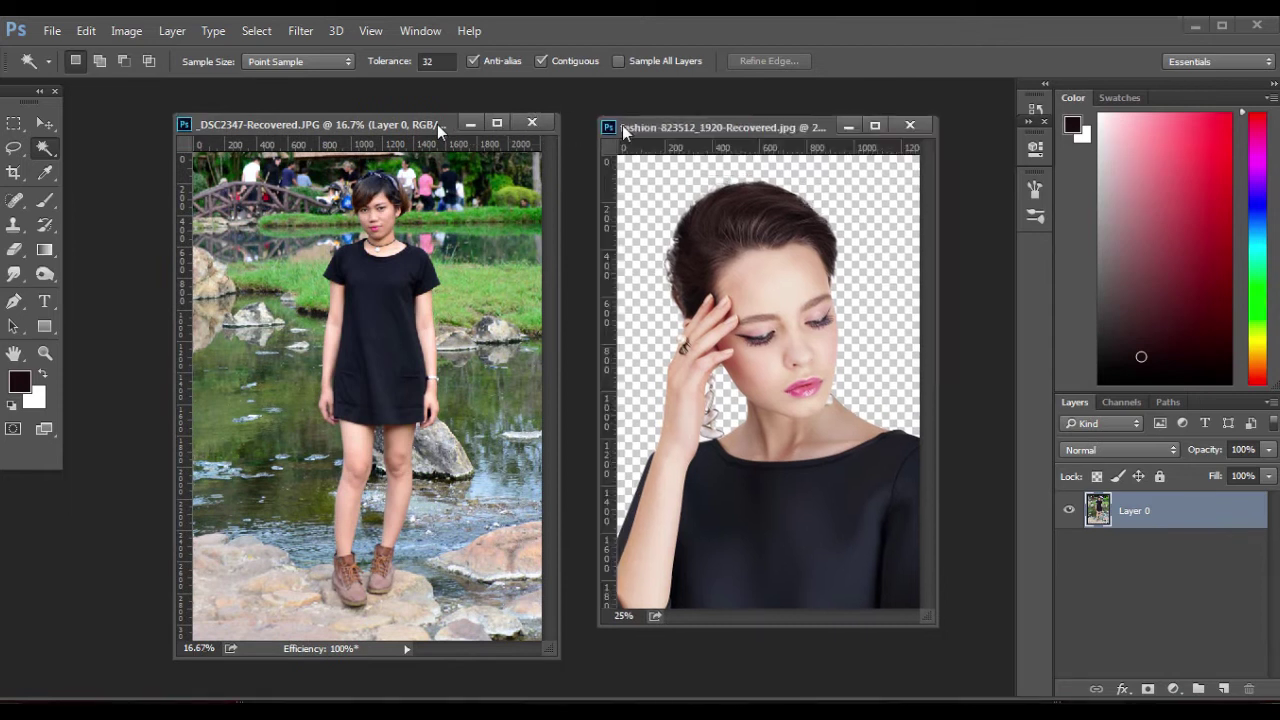
click(771, 620)
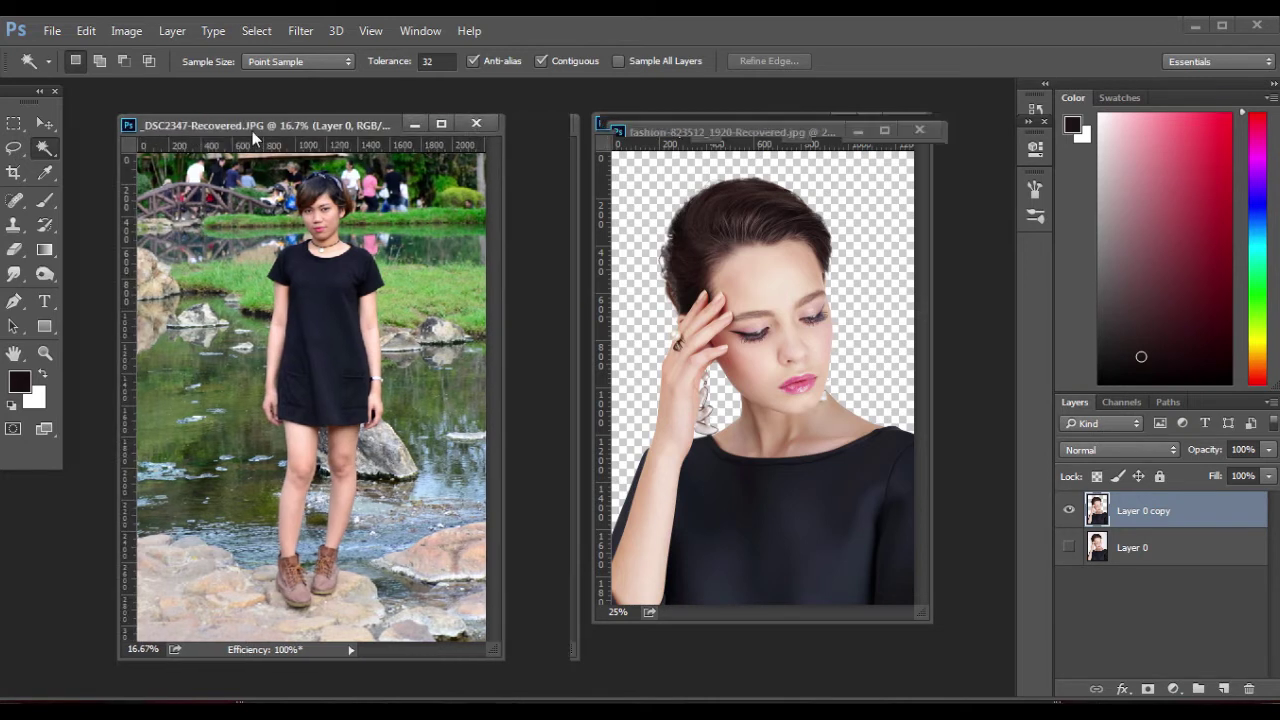
drag(252, 131, 295, 124)
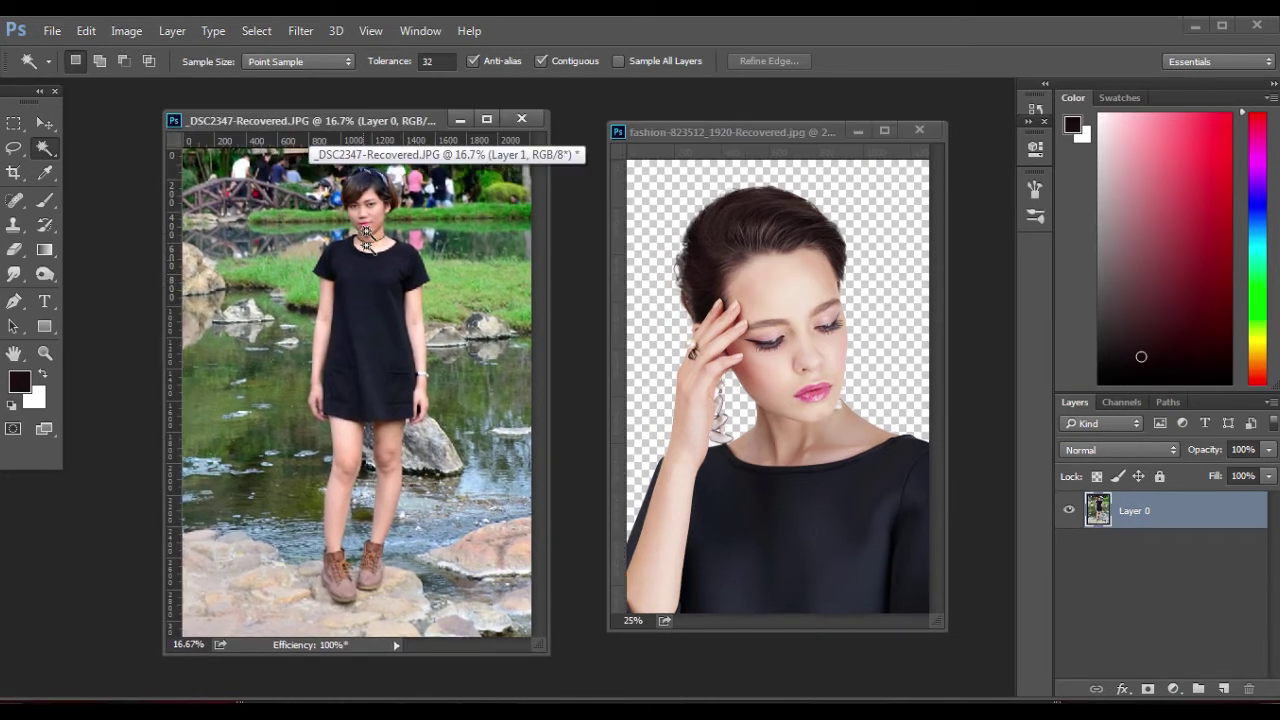
drag(380, 160, 365, 243)
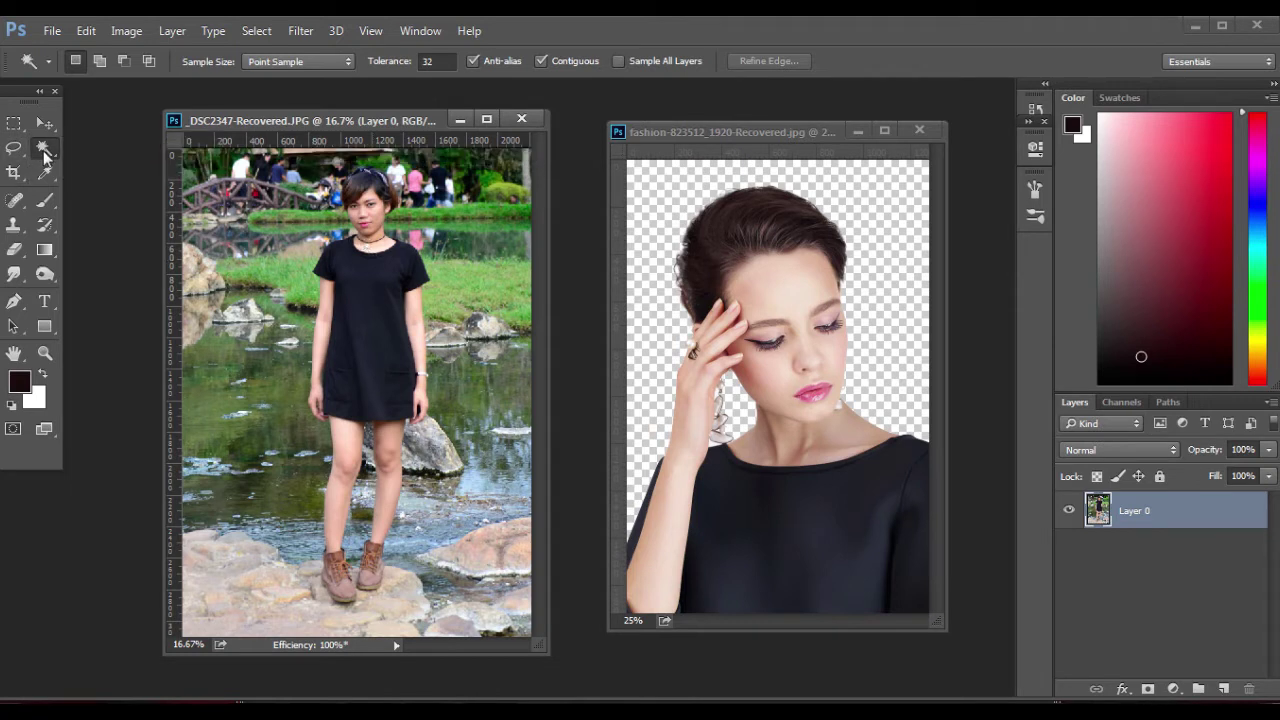
Toggle the visibility of Layer 0 in the fashion portrait to compare the original with the cutout
right_click(44, 148)
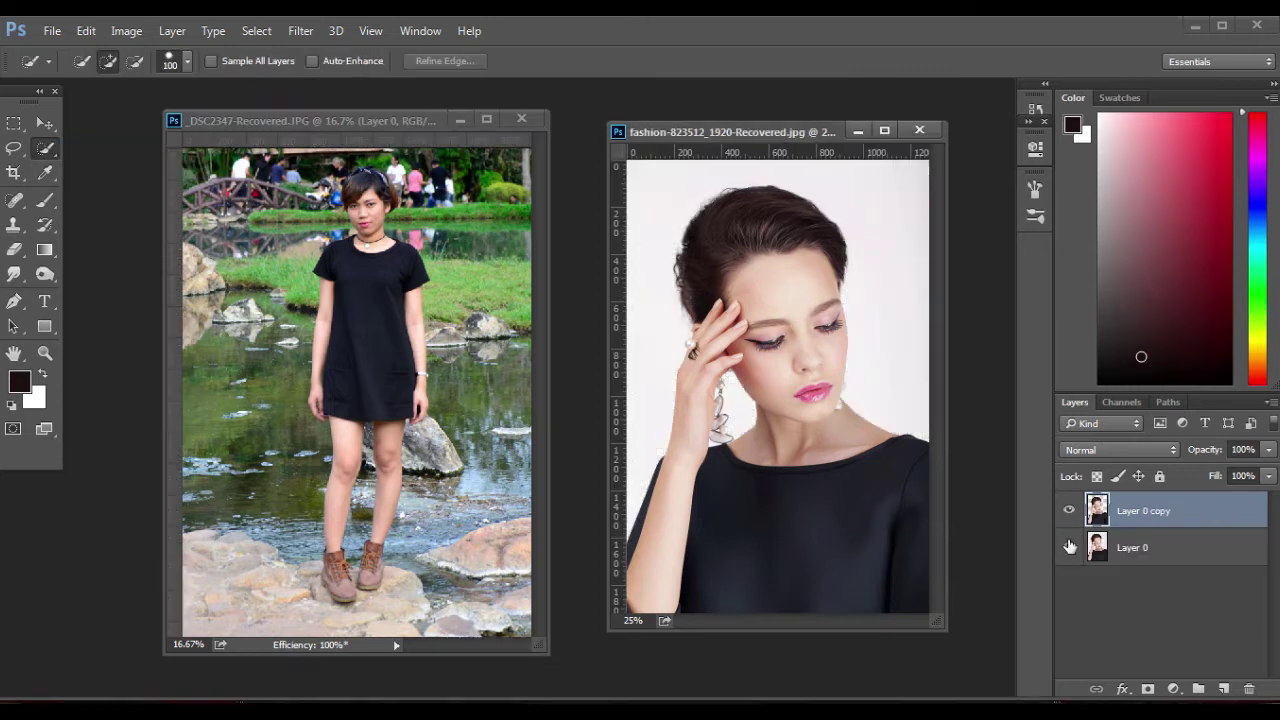
click(1069, 547)
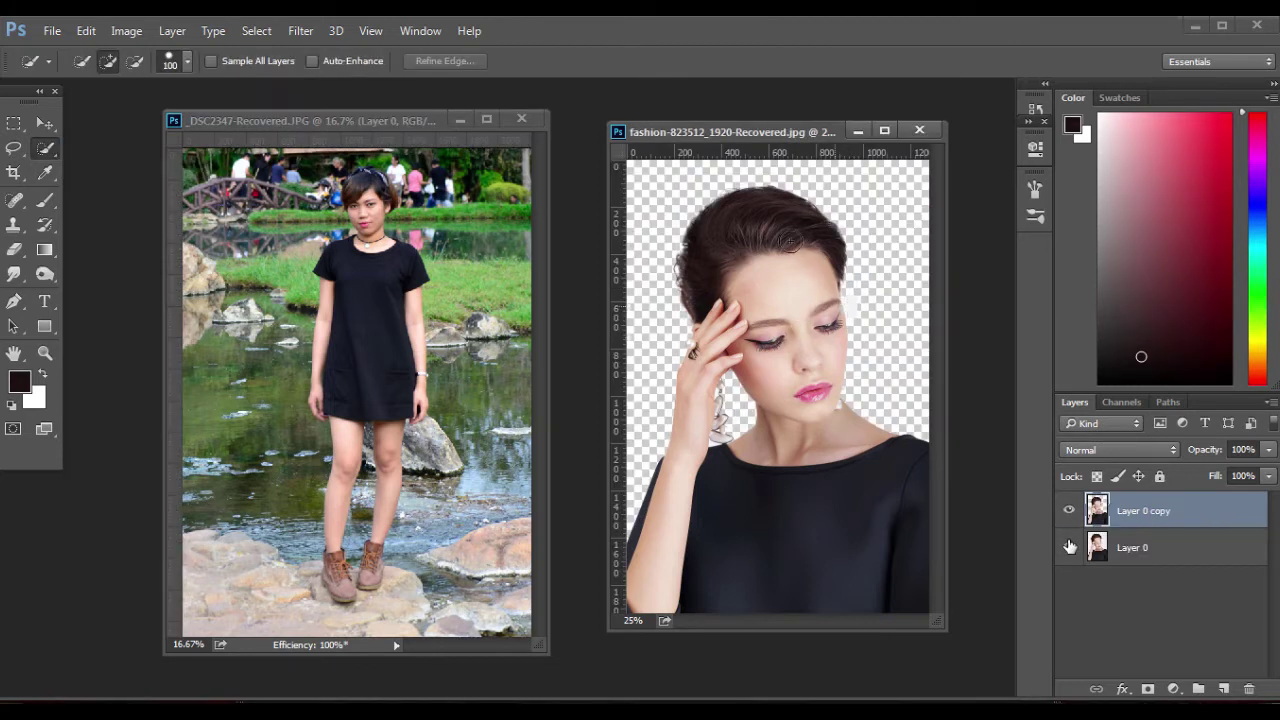
click(1069, 547)
Select the head, black dress and arms of the woman in the pond photo with the Quick Selection tool at size 100
right_click(44, 154)
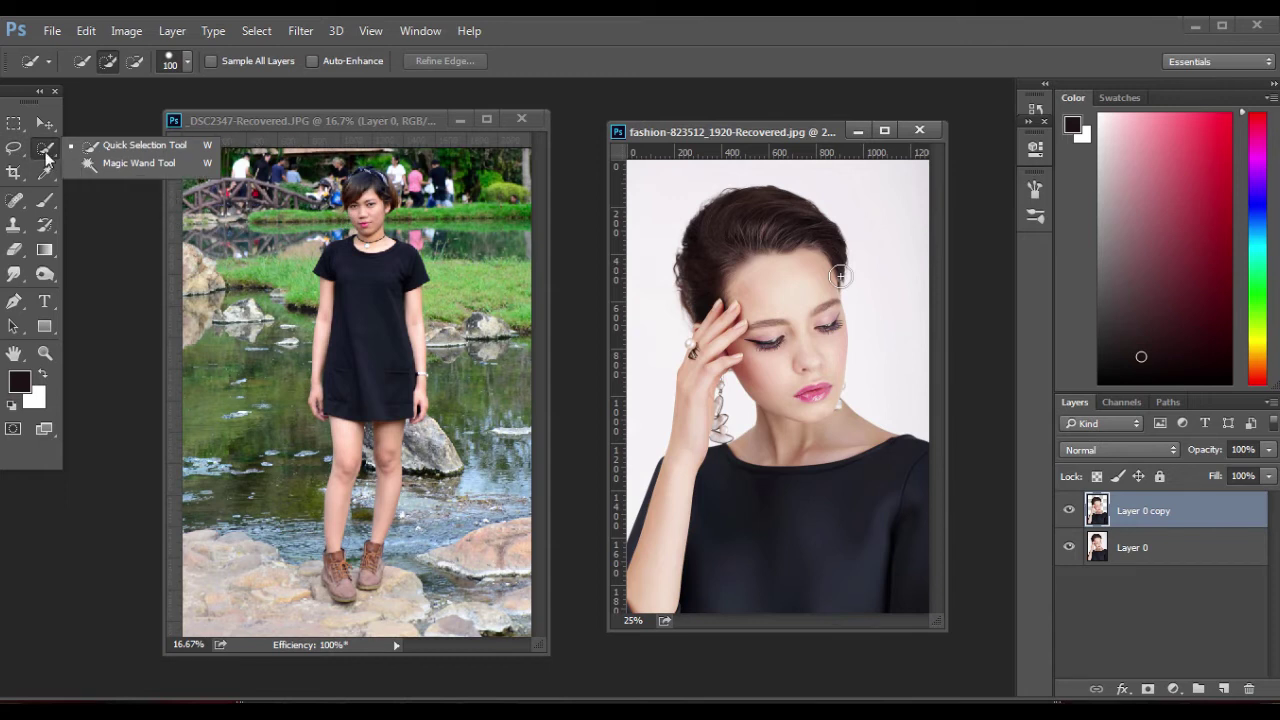
key(ctrl+Tab)
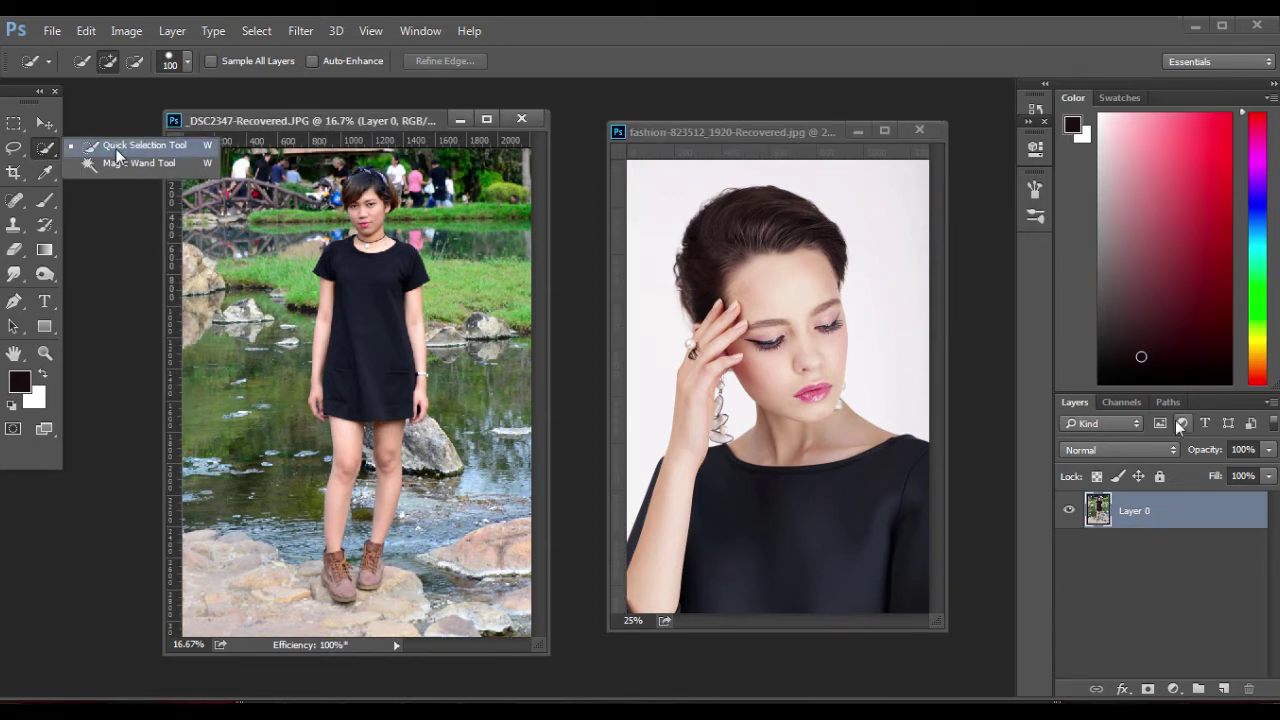
click(117, 148)
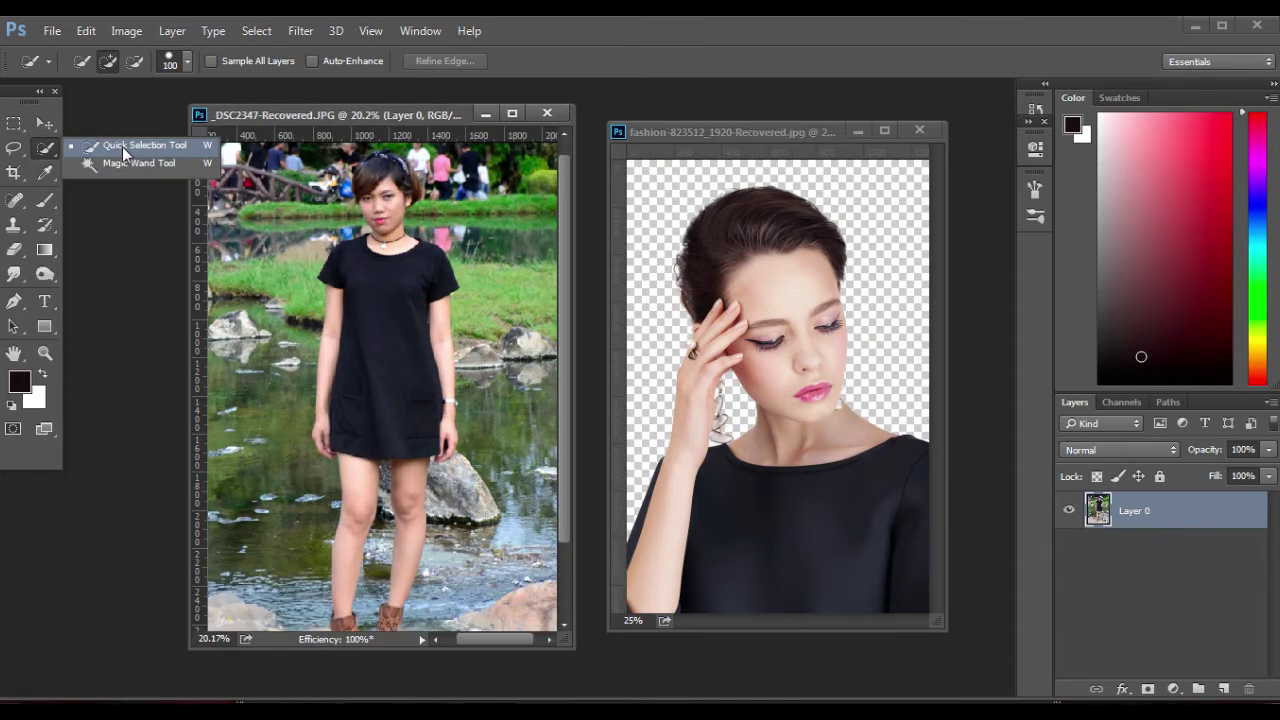
click(122, 148)
drag(385, 190, 381, 279)
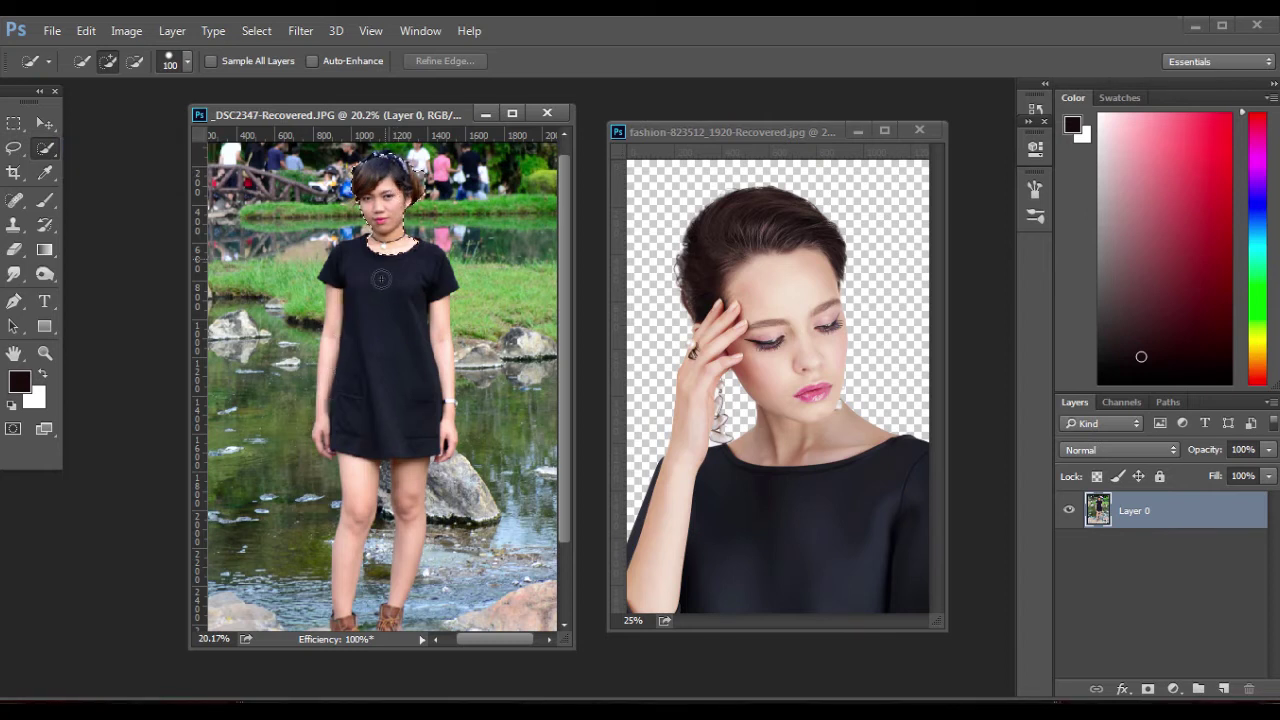
drag(381, 279, 440, 390)
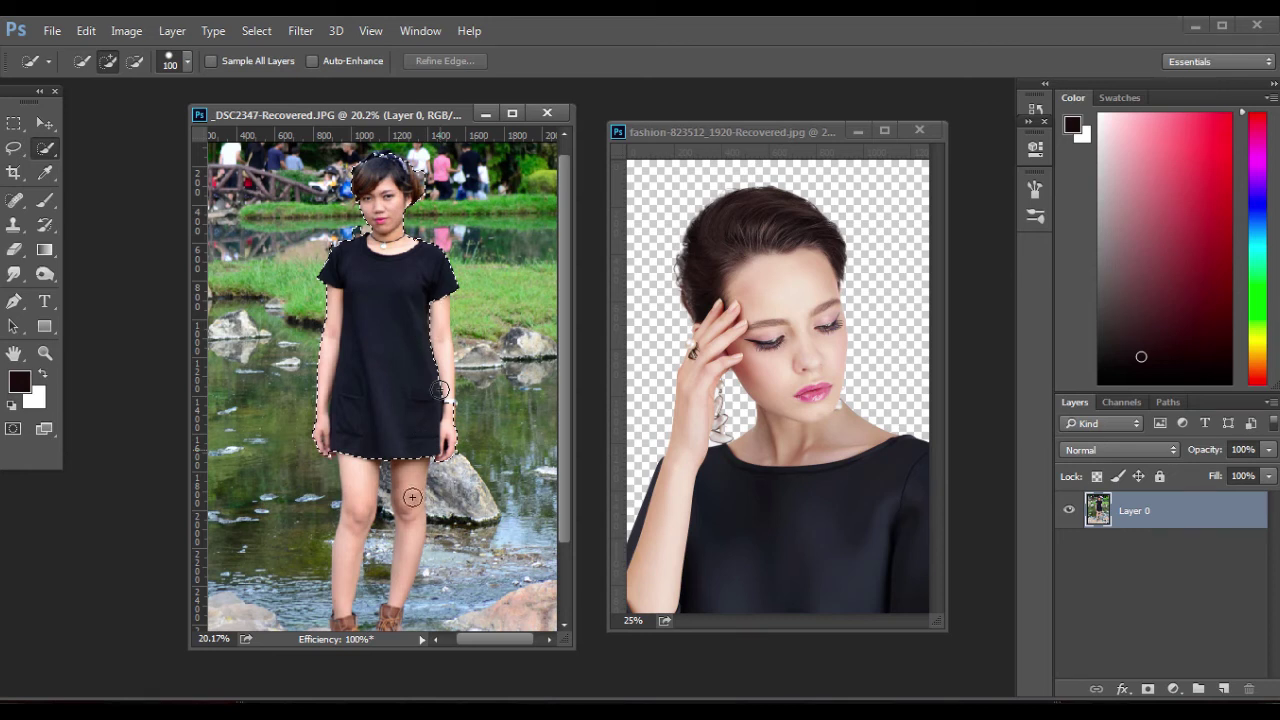
Extend the quick selection over both legs and boots of the woman in the pond photo
drag(440, 390, 405, 570)
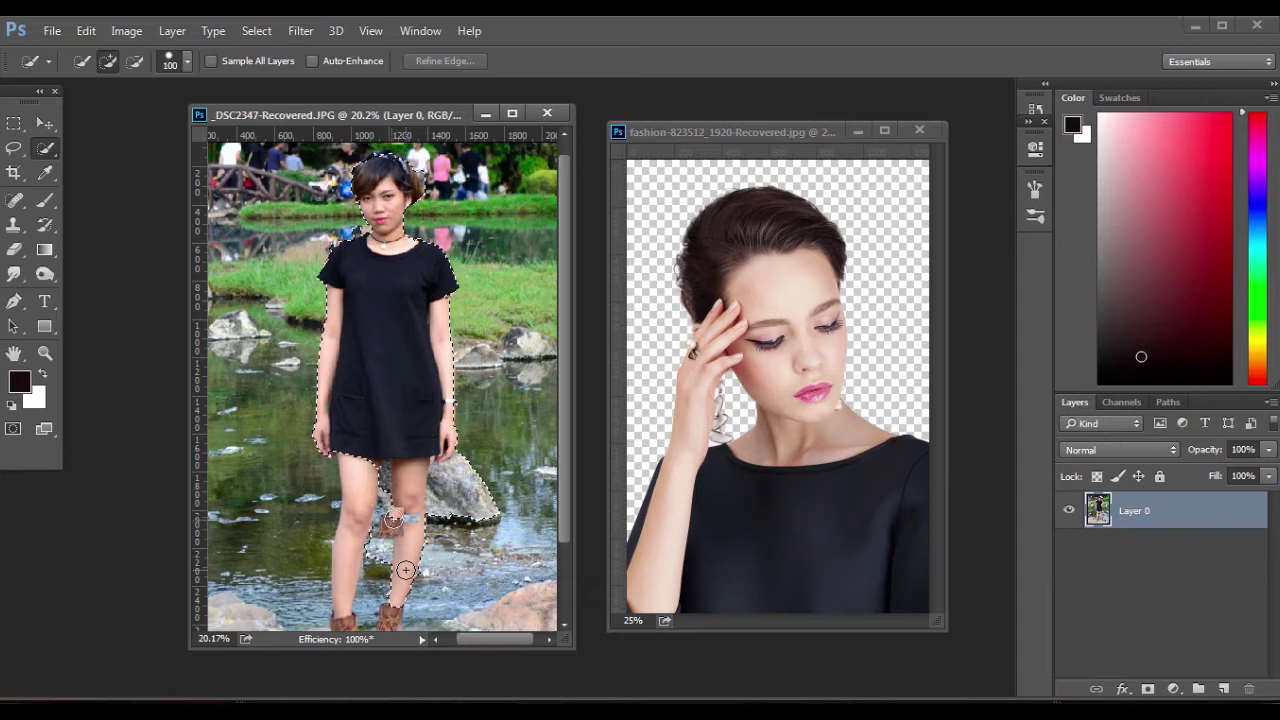
drag(405, 570, 384, 565)
scroll(384, 564, down, 3)
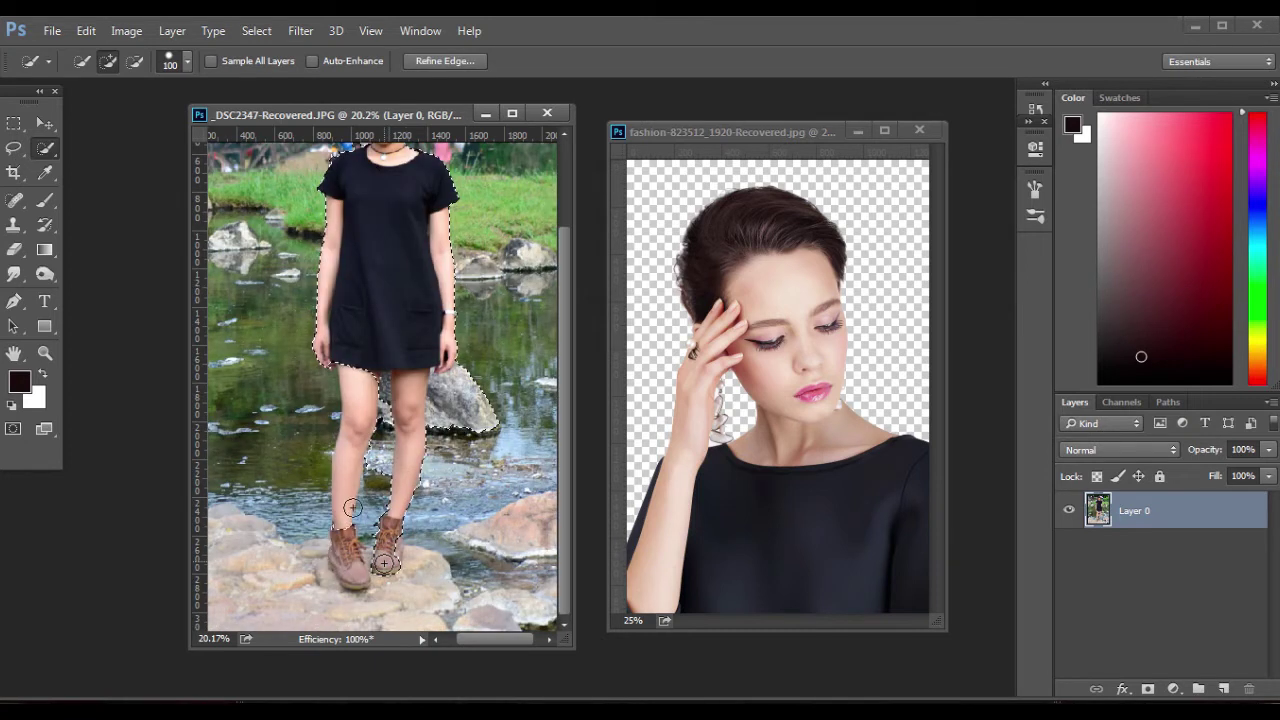
drag(352, 466, 360, 431)
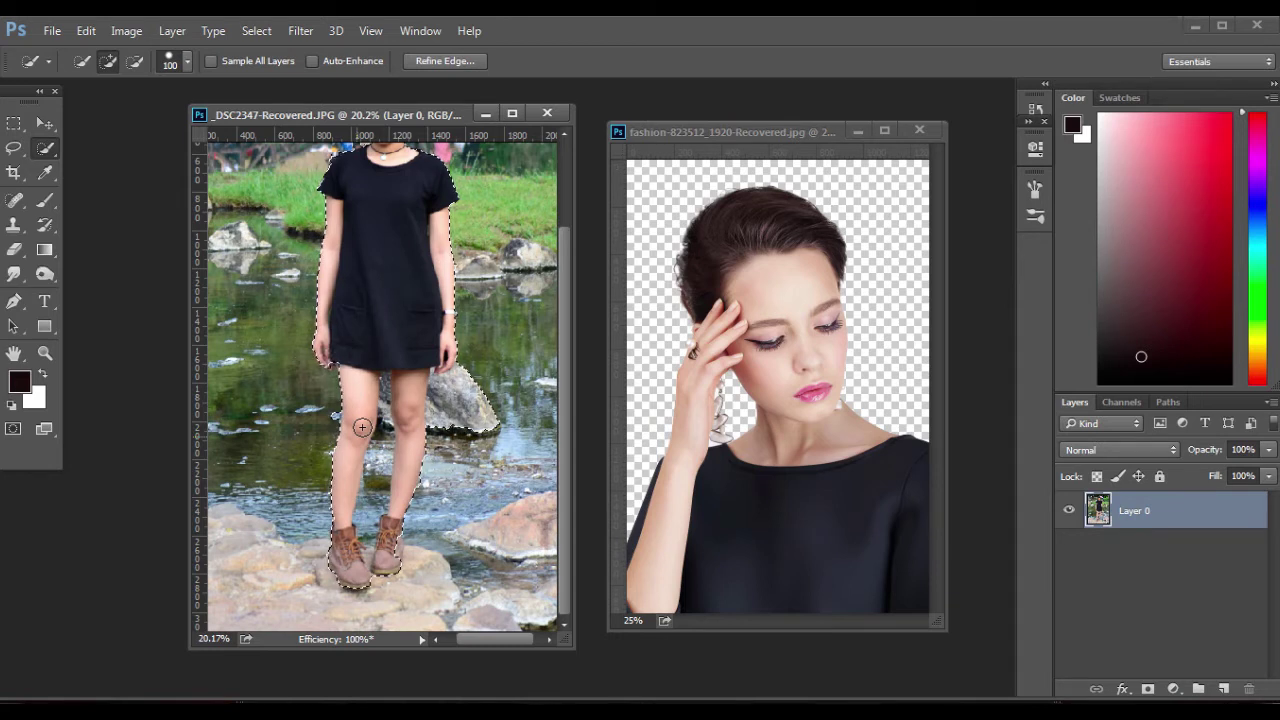
Subtract the stray background area beside the woman's hair, on the side of her visible earring, from the quick selection
scroll(400, 288, up, 2)
scroll(397, 332, up, 5)
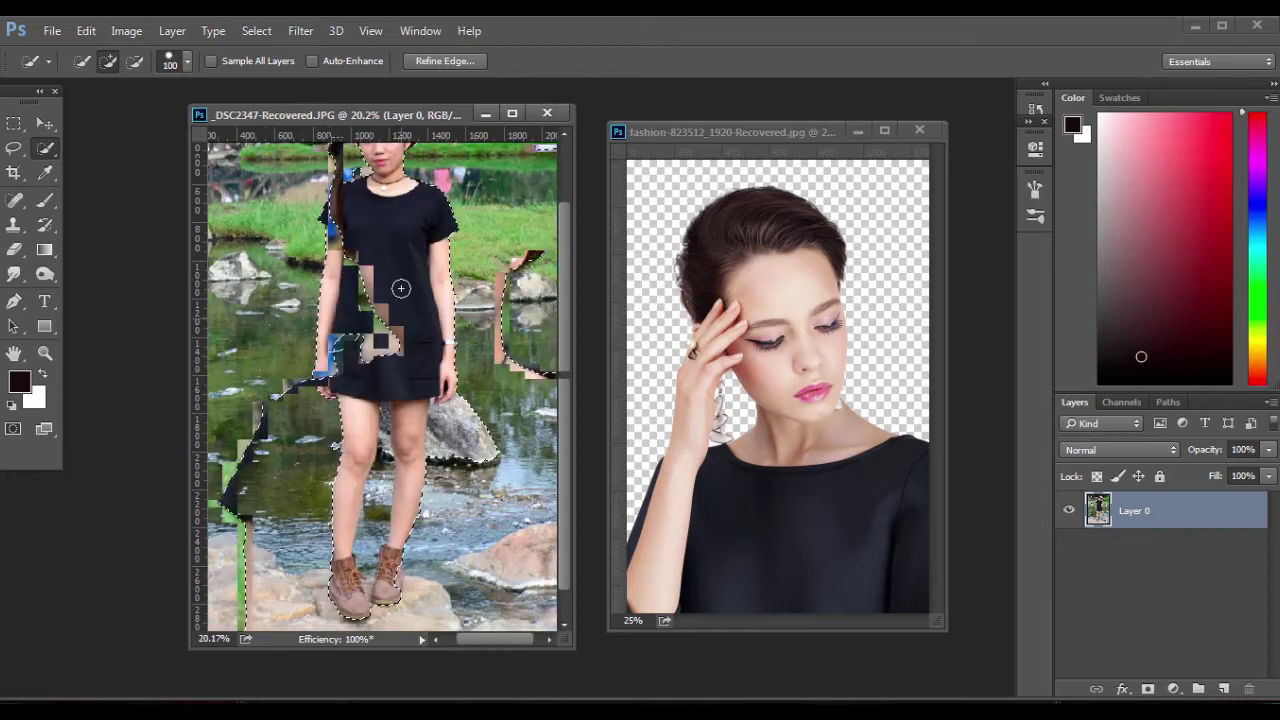
scroll(400, 288, up, 6)
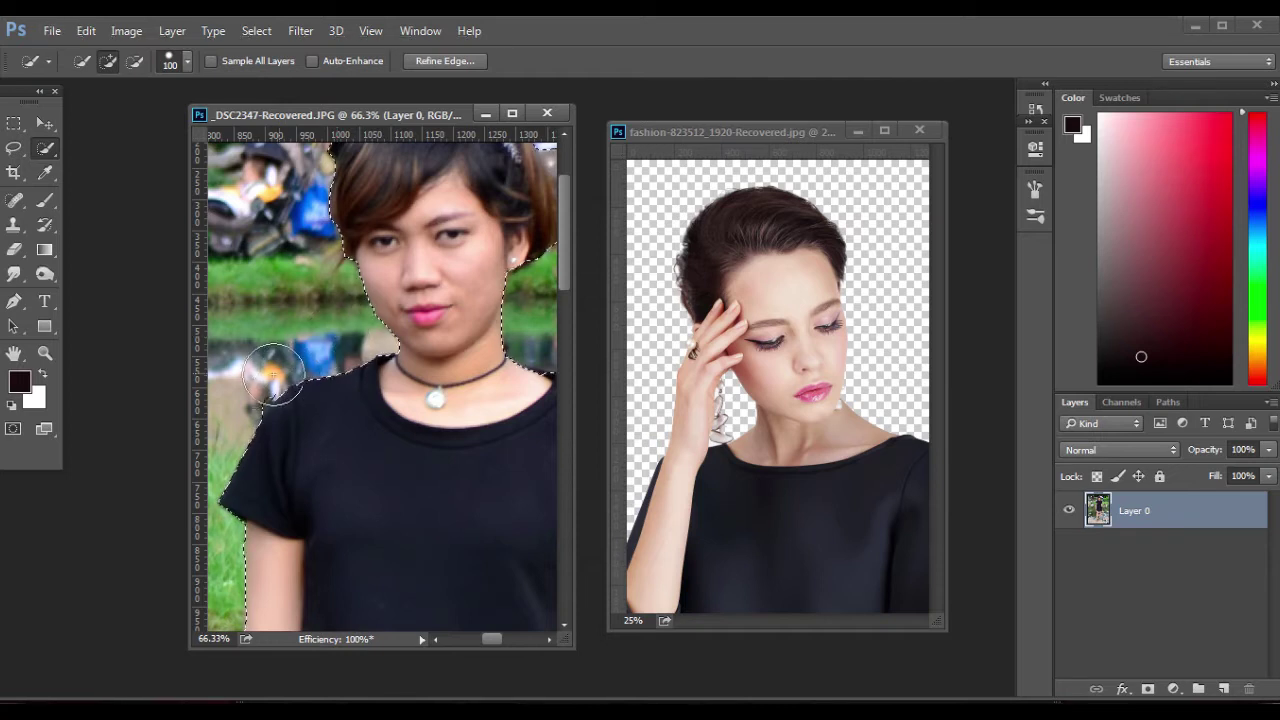
scroll(354, 306, up, 3)
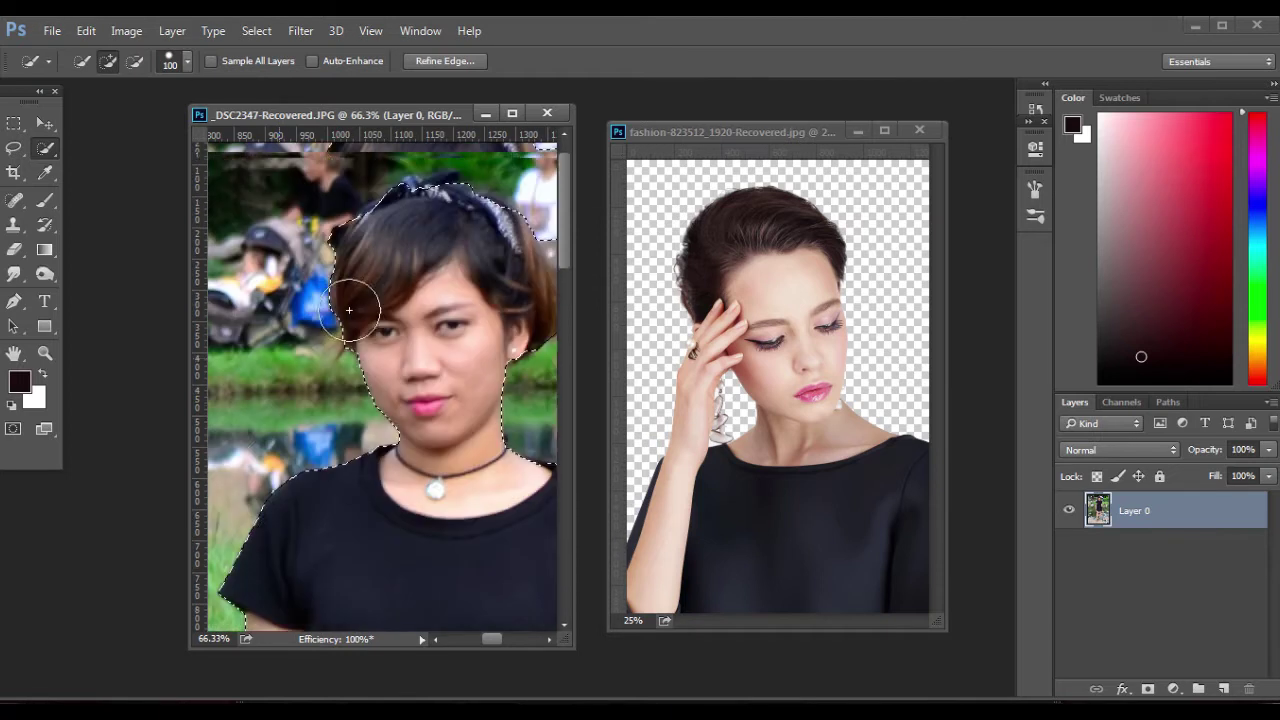
scroll(371, 314, right, 2)
scroll(371, 314, left, 2)
scroll(277, 400, down, 3)
scroll(417, 261, up, 3)
scroll(417, 261, right, 6)
scroll(420, 264, left, 3)
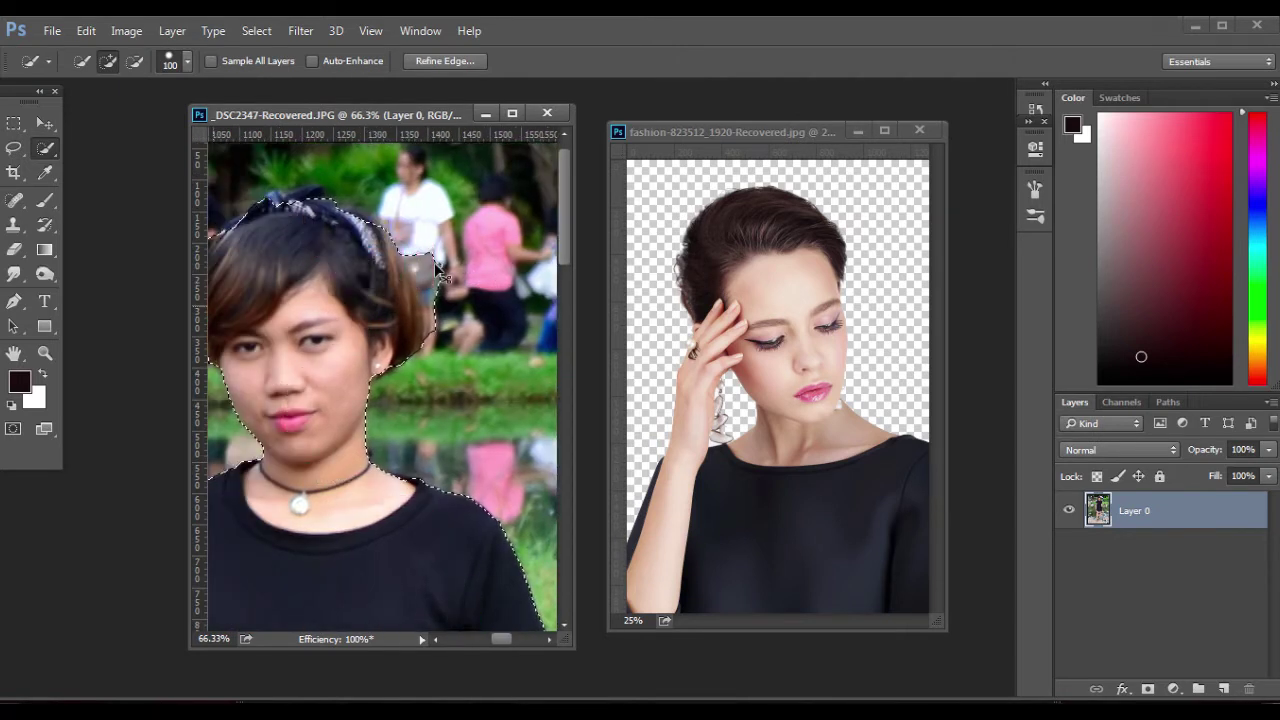
scroll(370, 272, right, 5)
alt+click(375, 304)
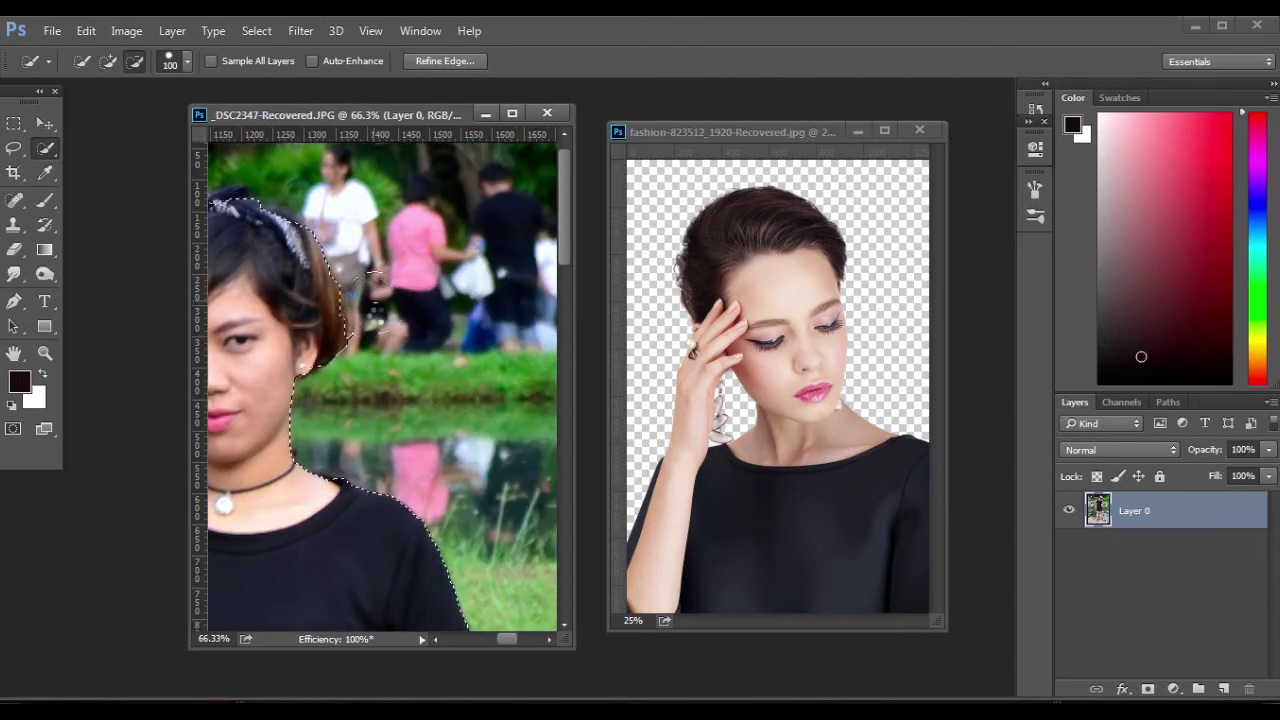
click(375, 303)
alt+click(375, 302)
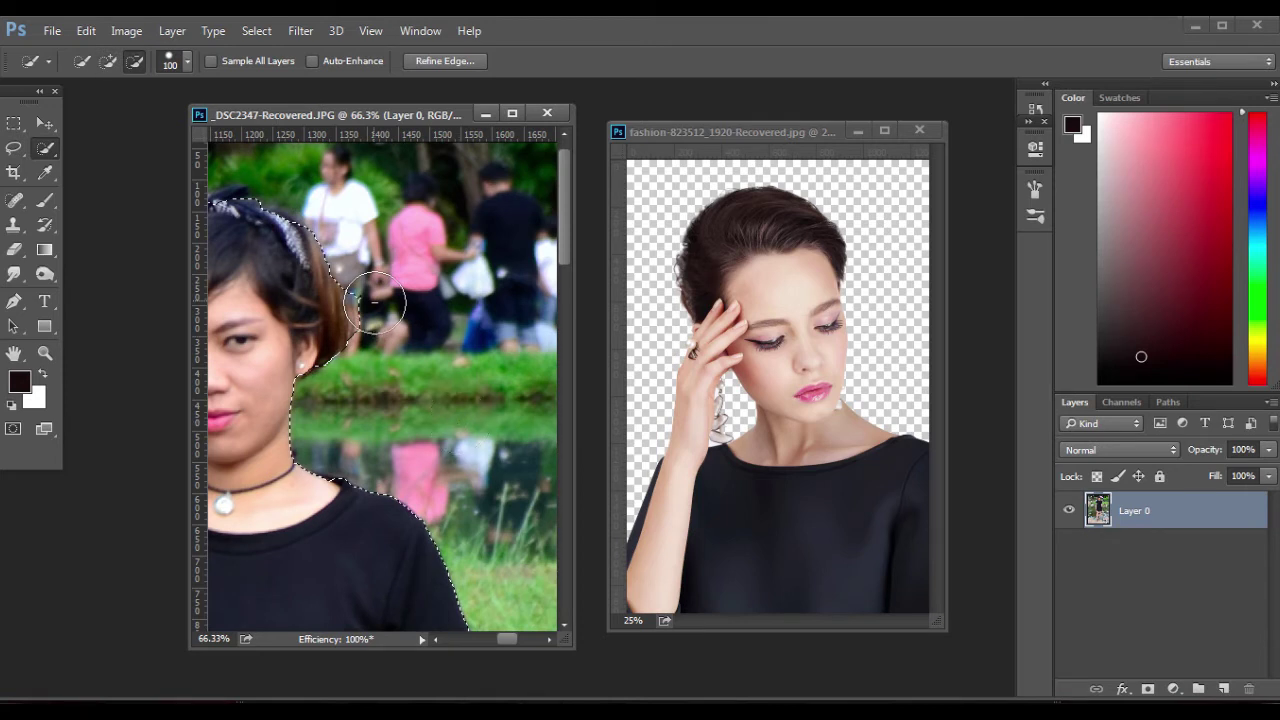
Subtract the large rock beside the woman's outer leg and hand from the quick selection
scroll(458, 422, down, 3)
scroll(459, 422, down, 6)
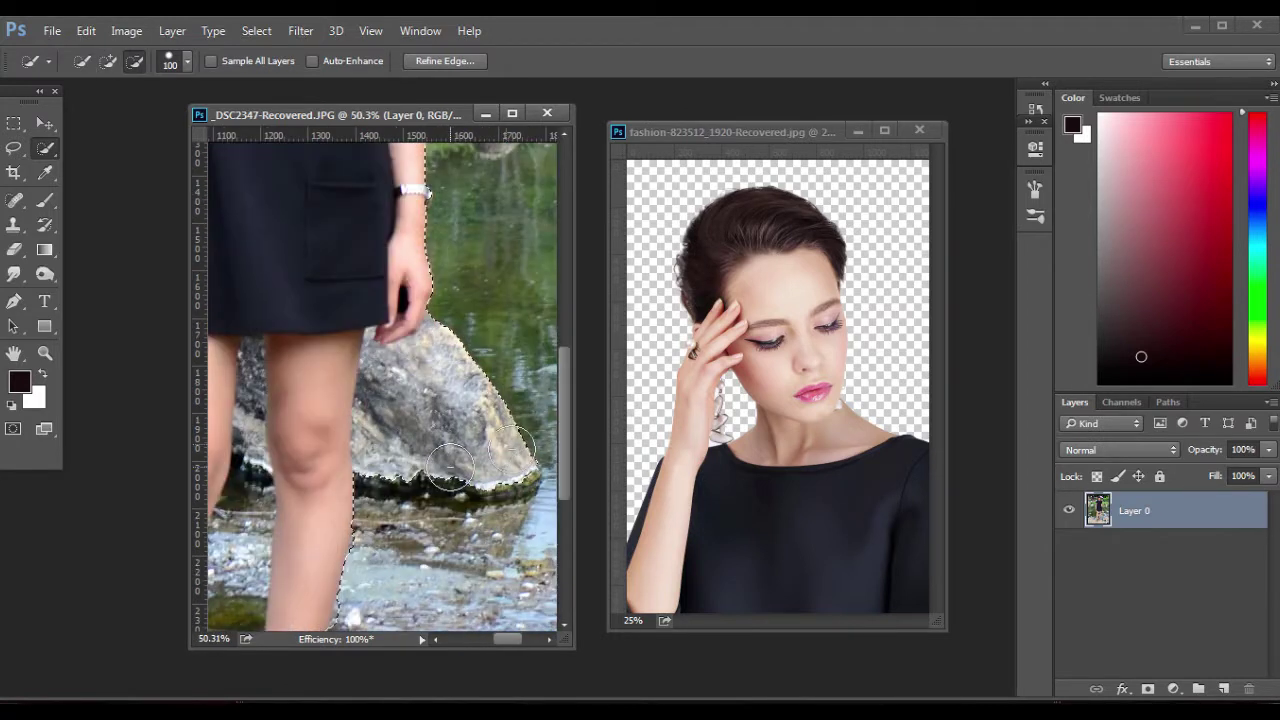
mouse_move(449, 466)
mouse_down()
mouse_move(375, 438)
mouse_move(417, 484)
mouse_up()
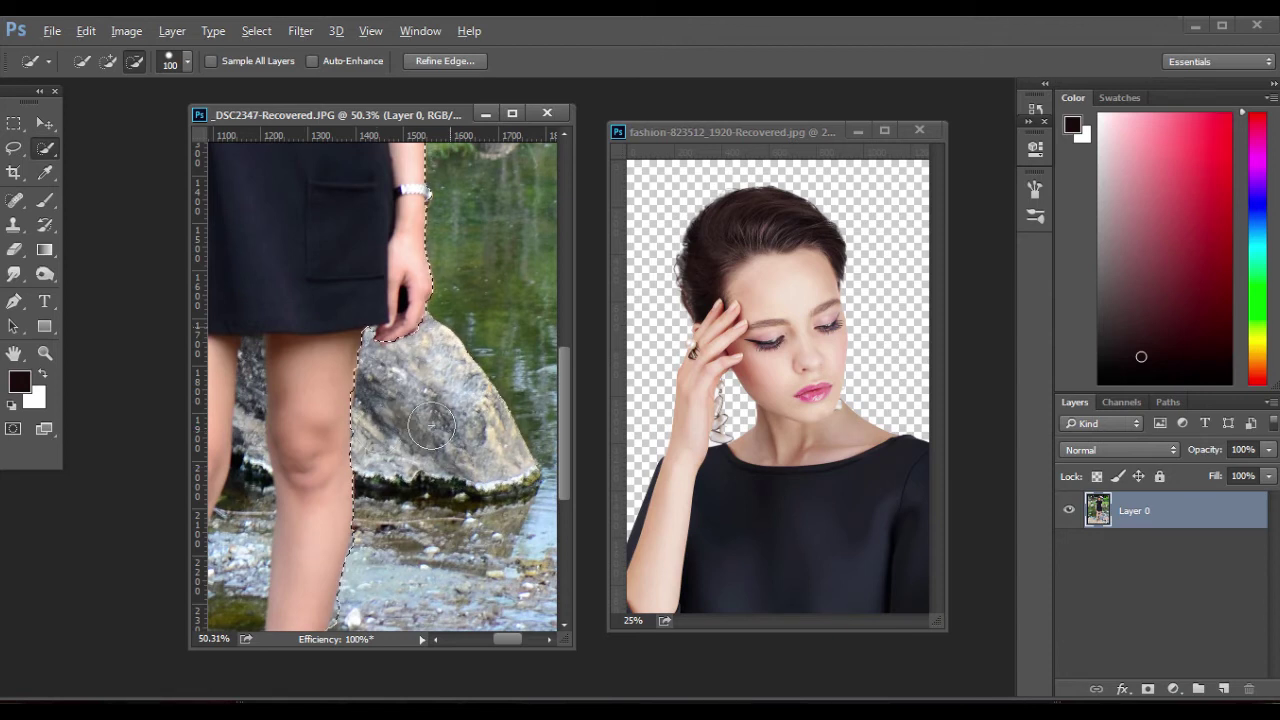
Check the selection outline around the legs, boots and full figure of the woman in the pond photo
scroll(431, 425, down, 3)
scroll(431, 425, up, 3)
scroll(431, 425, down, 5)
scroll(380, 543, up, 5)
scroll(380, 543, down, 3)
scroll(380, 543, up, 3)
scroll(381, 543, down, 3)
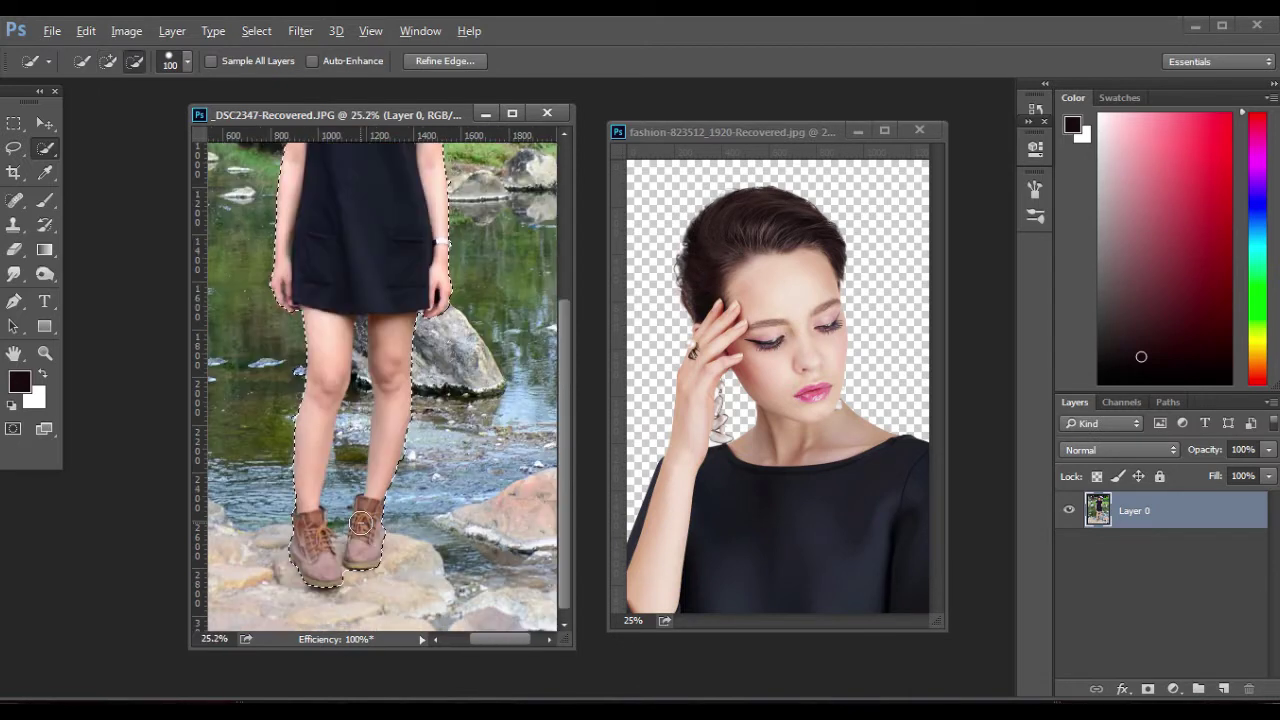
scroll(361, 523, down, 3)
scroll(407, 210, down, 2)
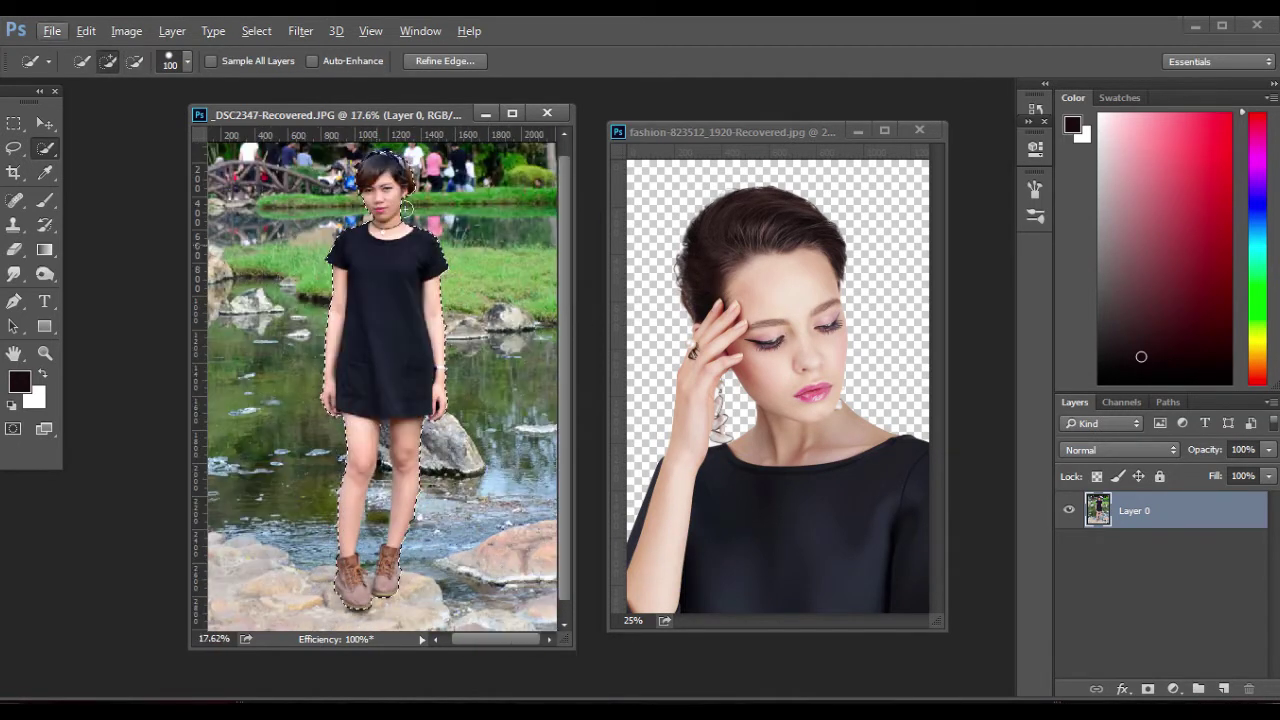
Refine the selection's edge with Smart Radius on, radius 1.9 px and smooth 3, and output it to a new layer
click(445, 61)
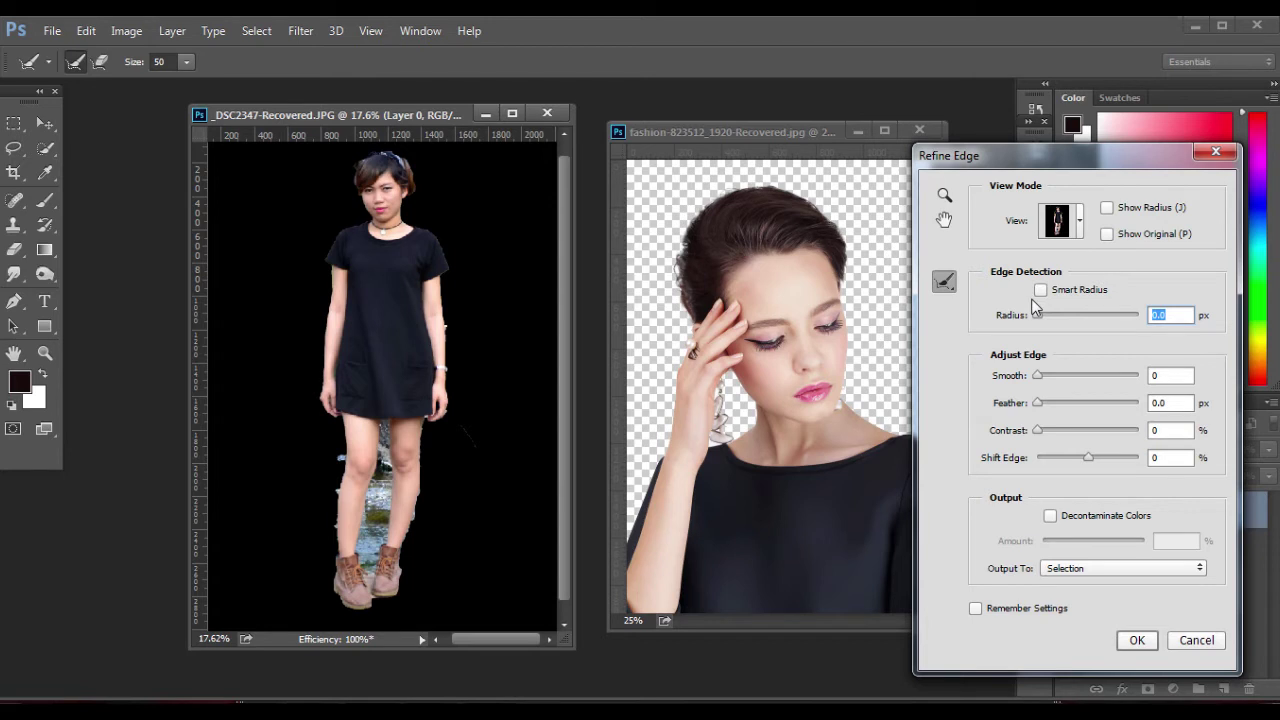
click(1040, 290)
click(1055, 569)
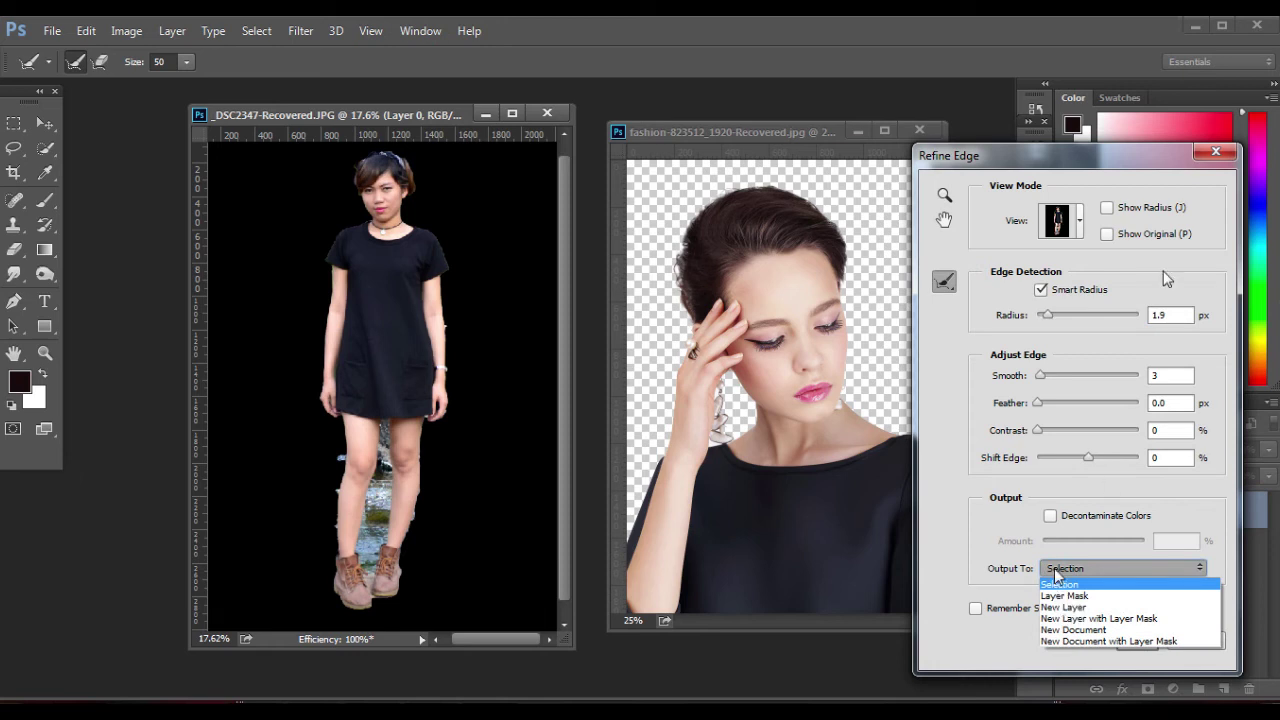
click(1143, 607)
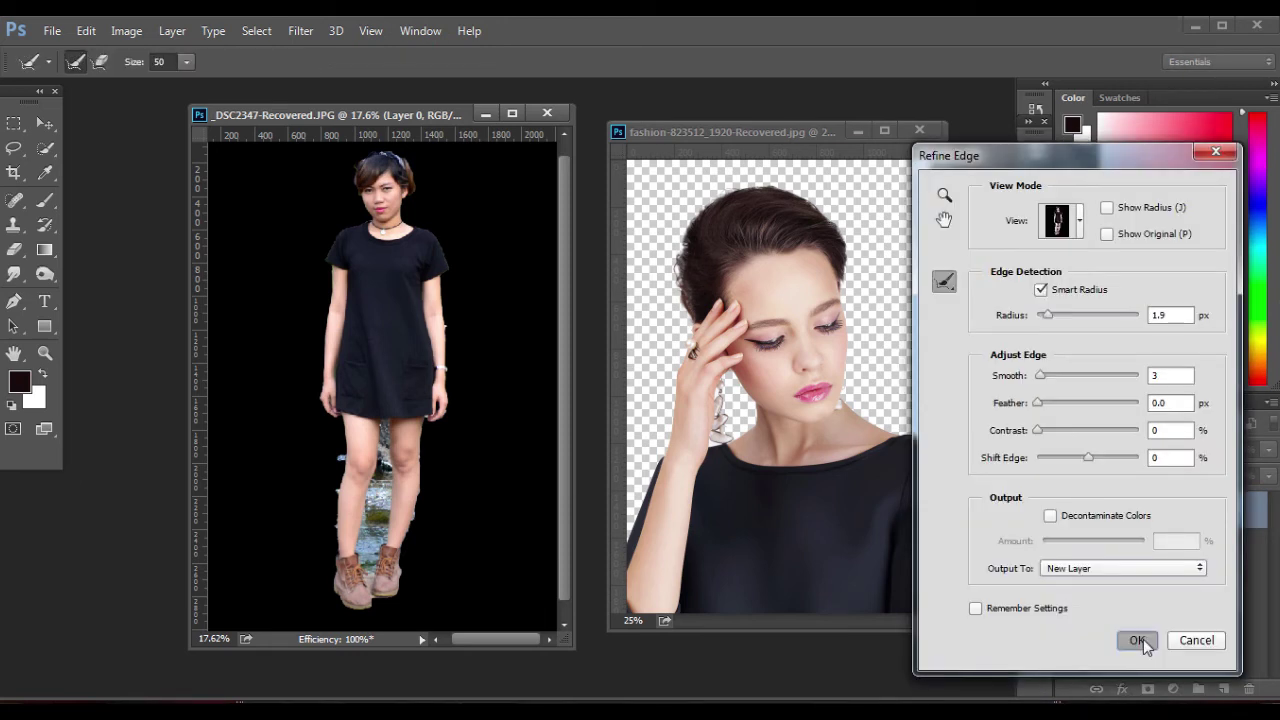
click(1143, 639)
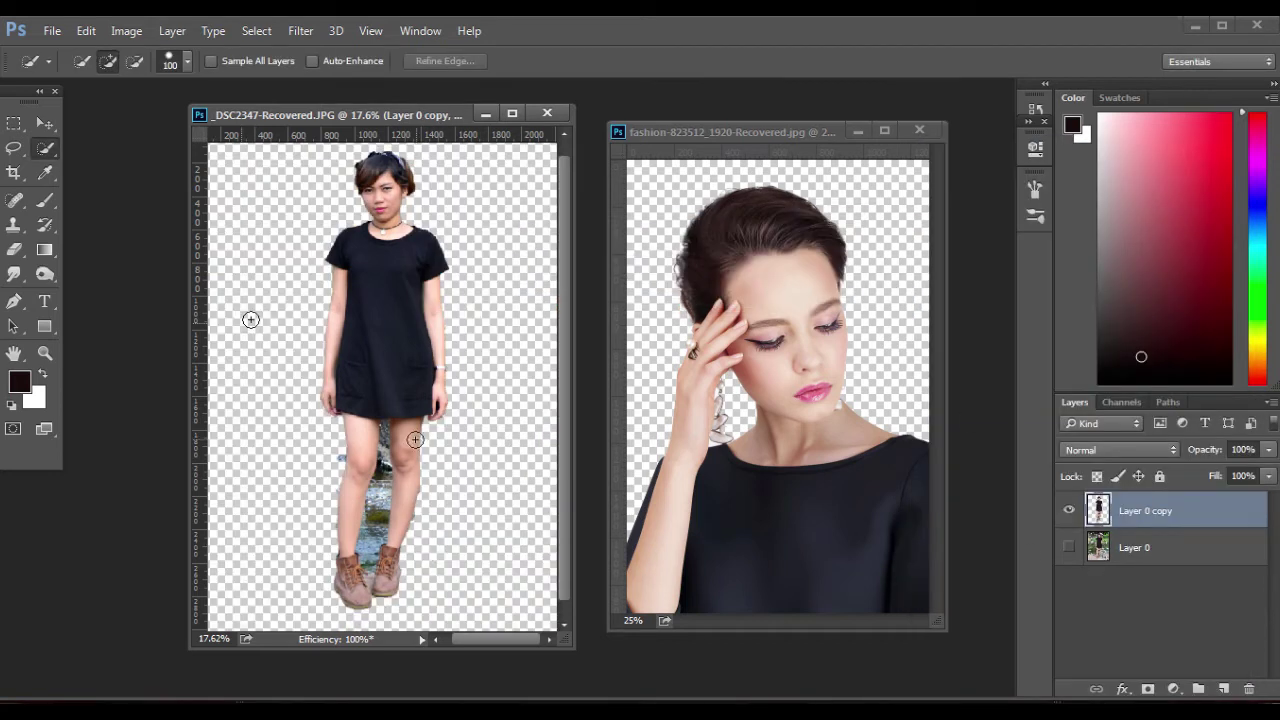
Add a layer beneath the cut-out woman, fill it with white and lock it
click(1222, 690)
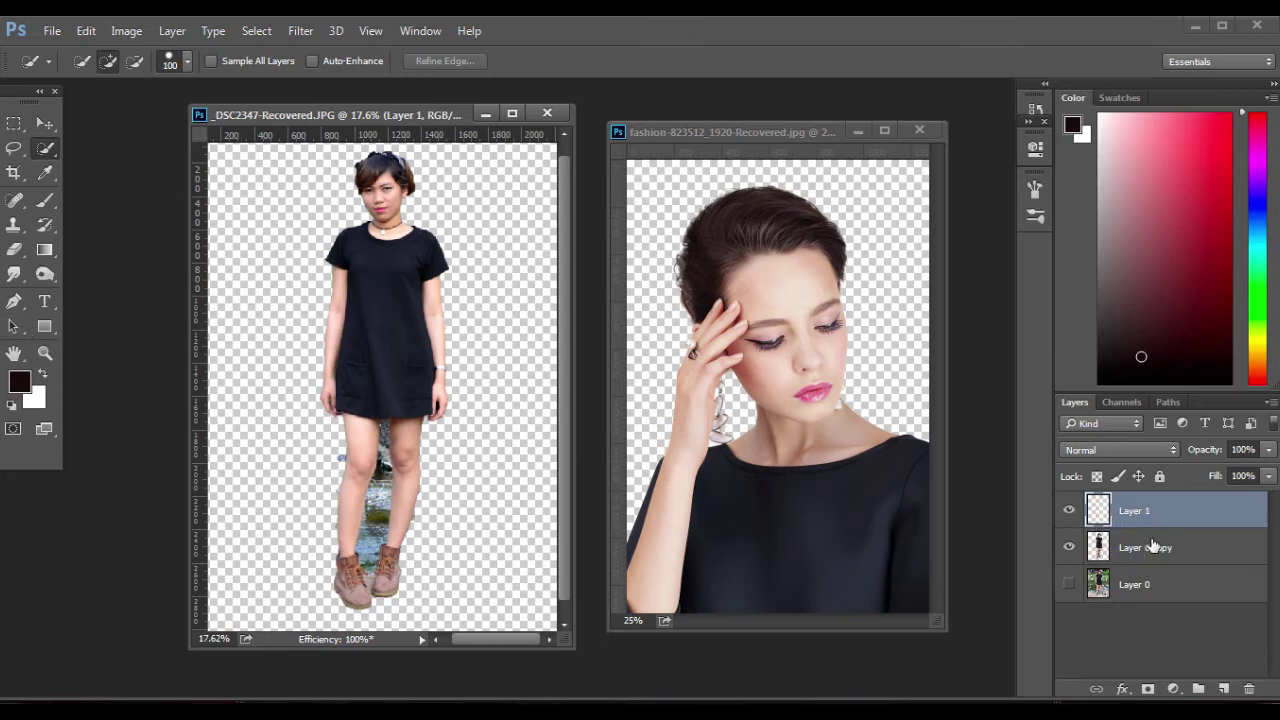
key(x)
key(x)
key(ctrl+bracketleft)
key(x)
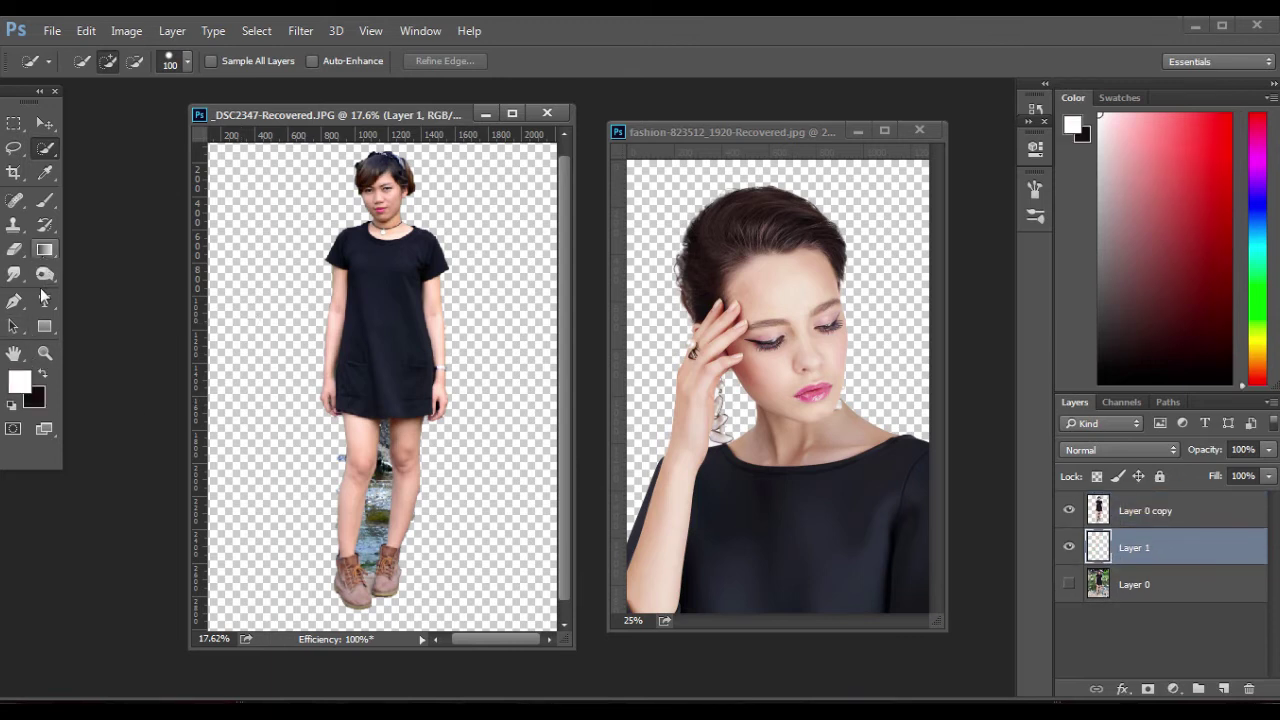
click(44, 262)
key(shift+g)
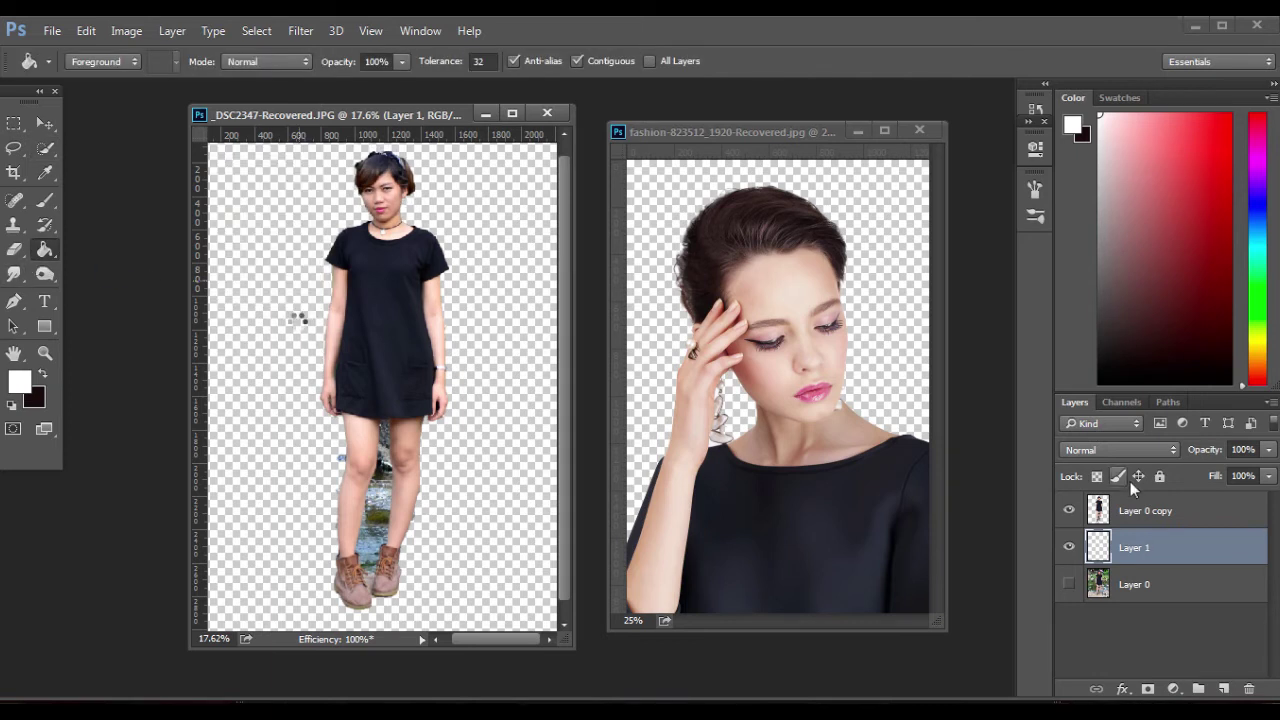
click(14, 301)
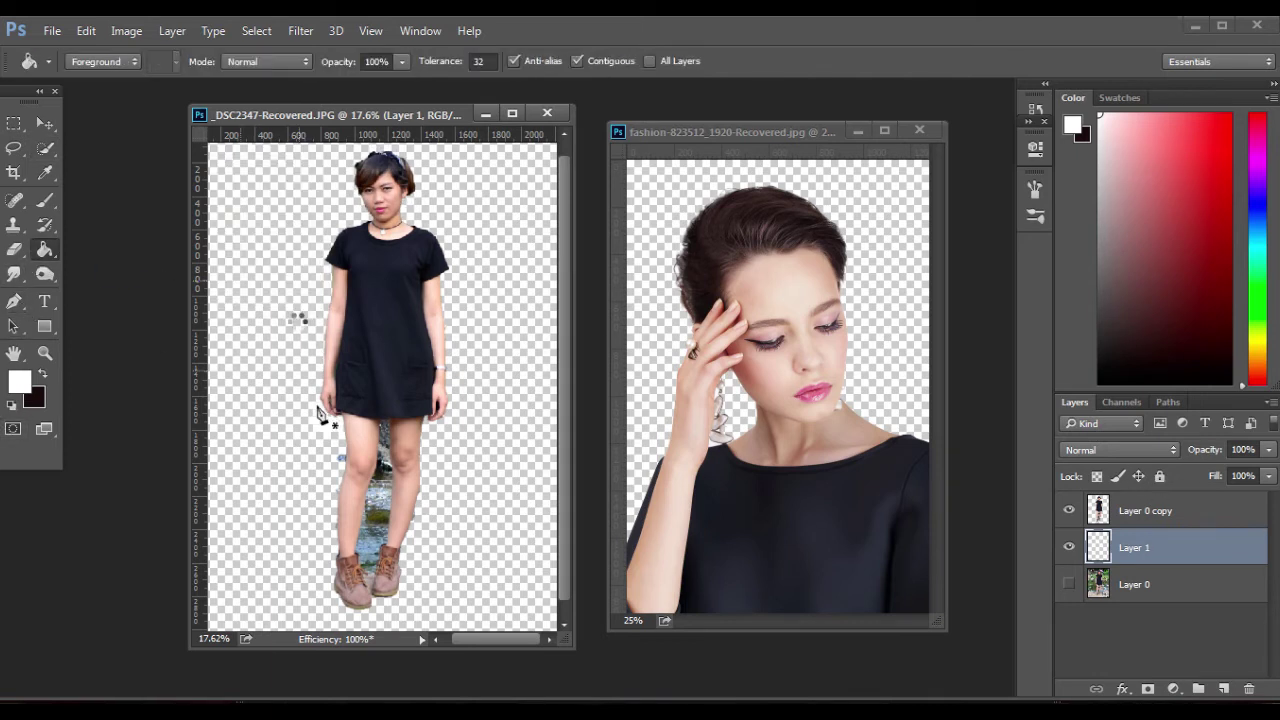
key(alt+BackSpace)
Outline the stray background beside the outer edge of the leg farther from the watch with a Pen path, and delete it from the cut-out layer
scroll(365, 530, up, 3)
scroll(365, 530, down, 3)
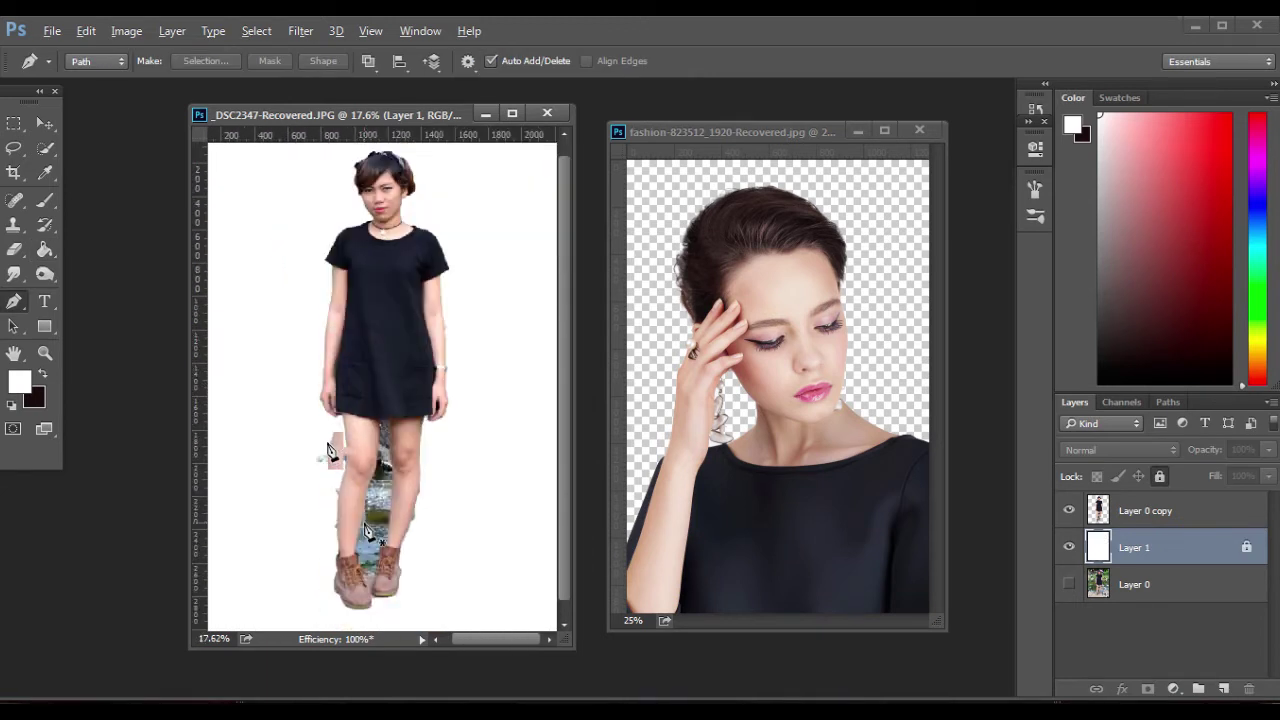
scroll(328, 452, up, 3)
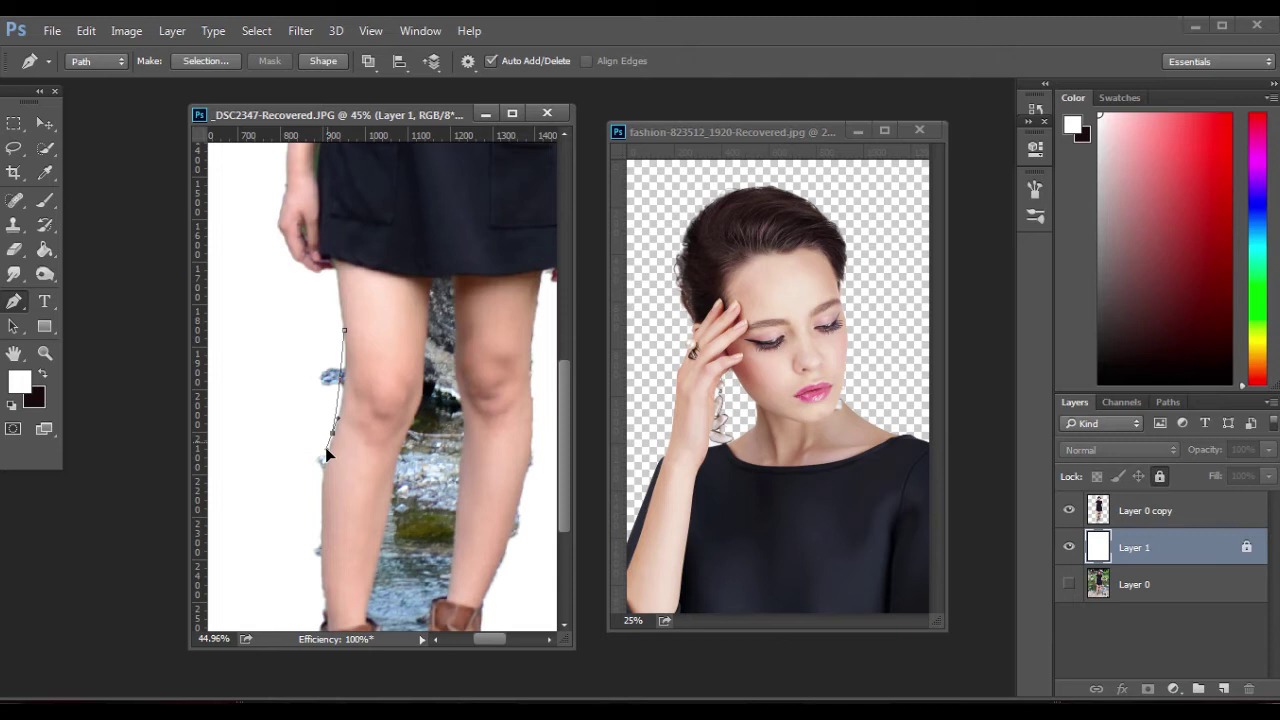
drag(321, 495, 324, 504)
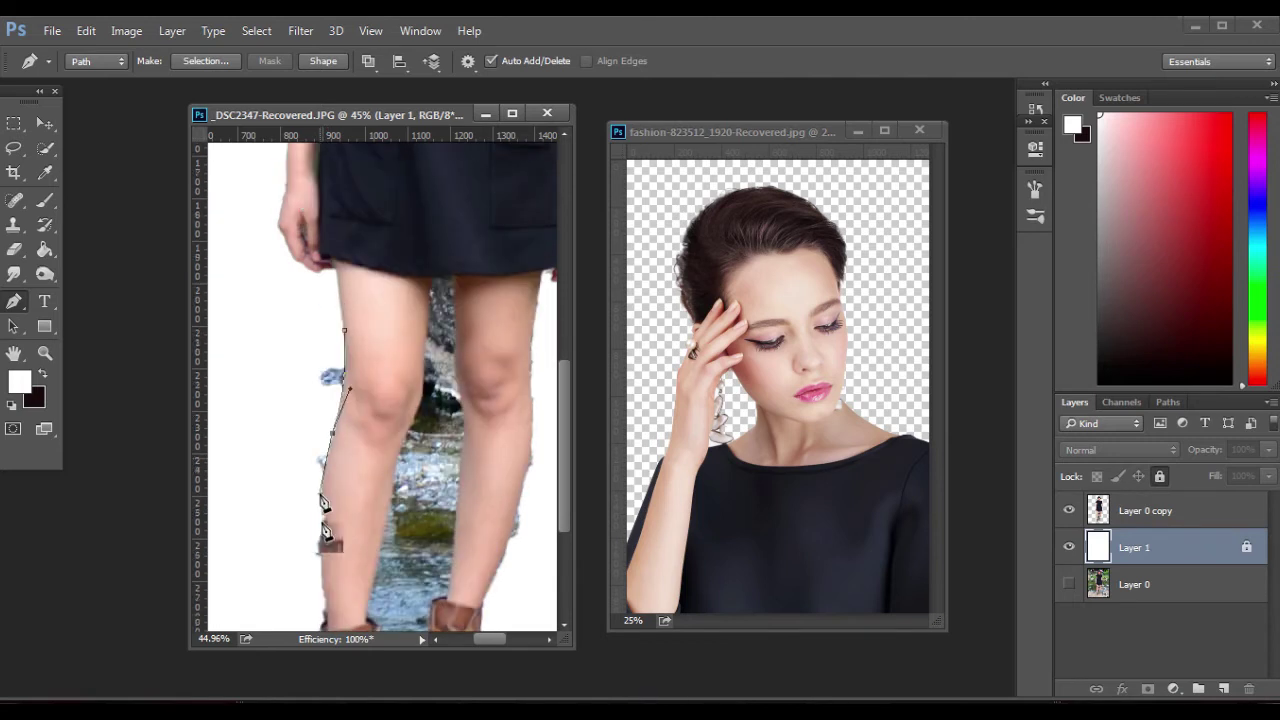
scroll(271, 429, down, 4)
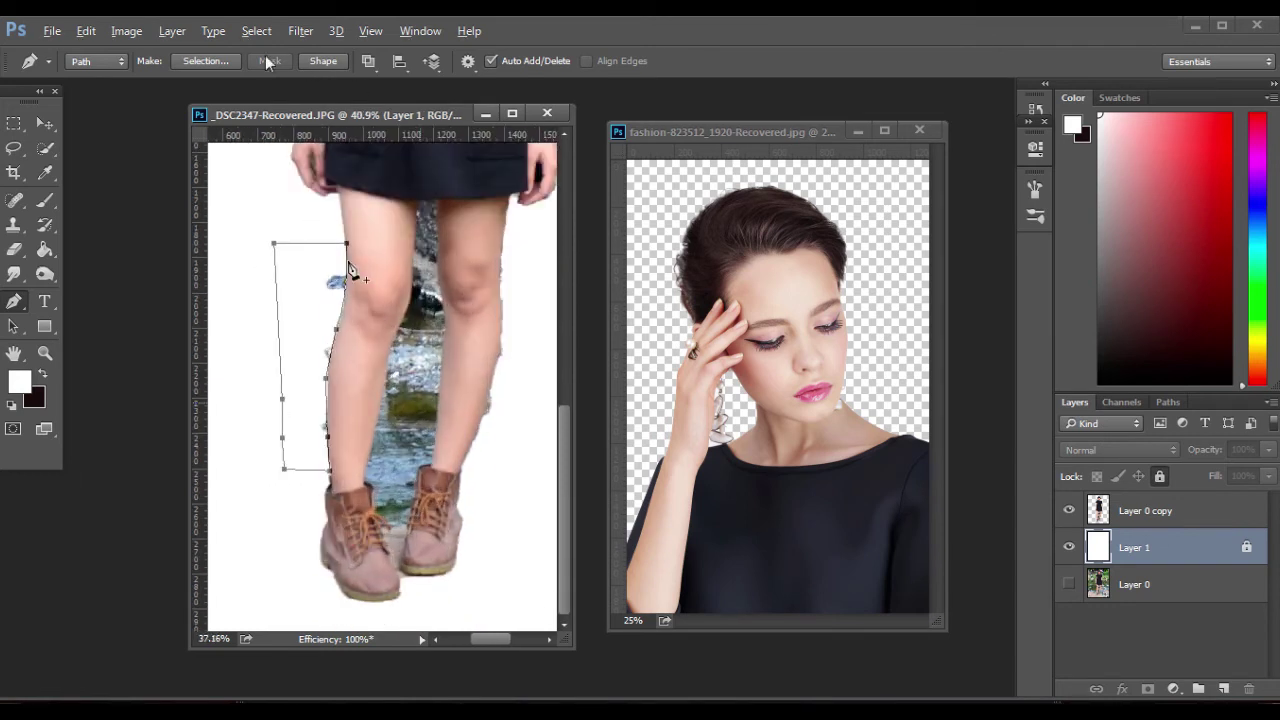
click(204, 61)
key(Return)
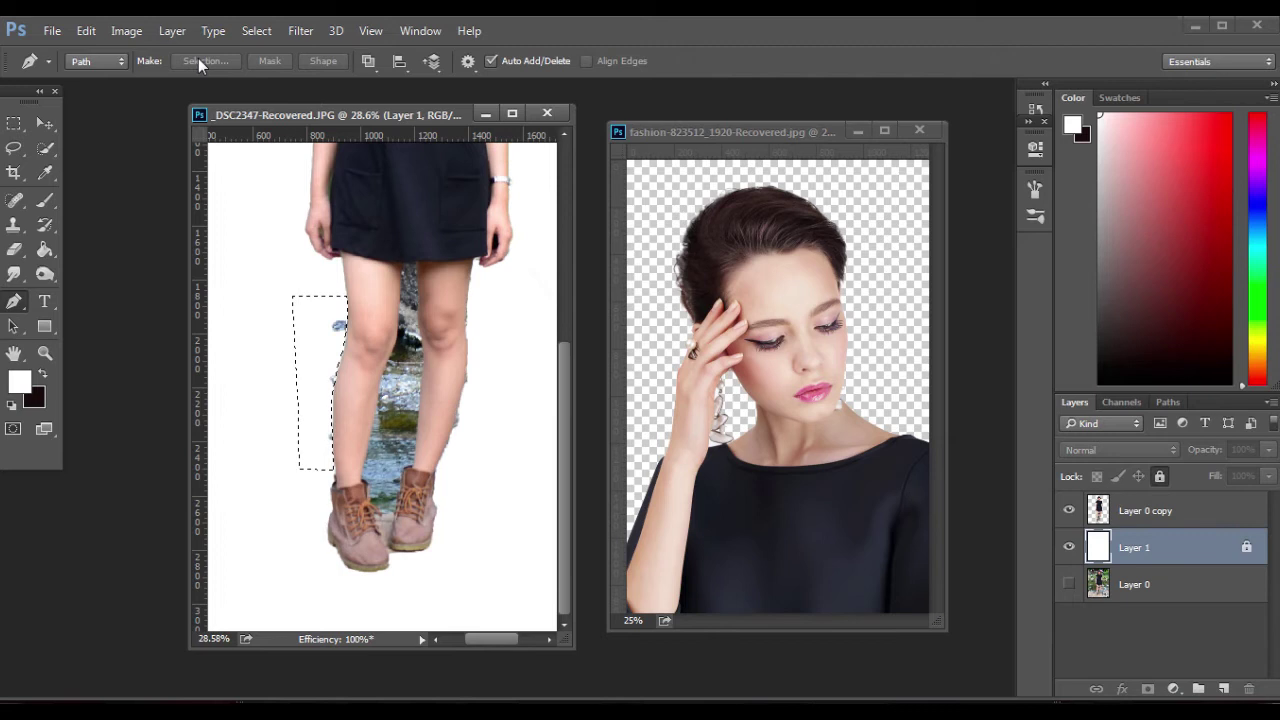
click(1142, 514)
key(Delete)
Outline the background fringe along the outer edge of the leg on the watch side with a Pen path, and delete it from the cut-out
scroll(436, 410, up, 1)
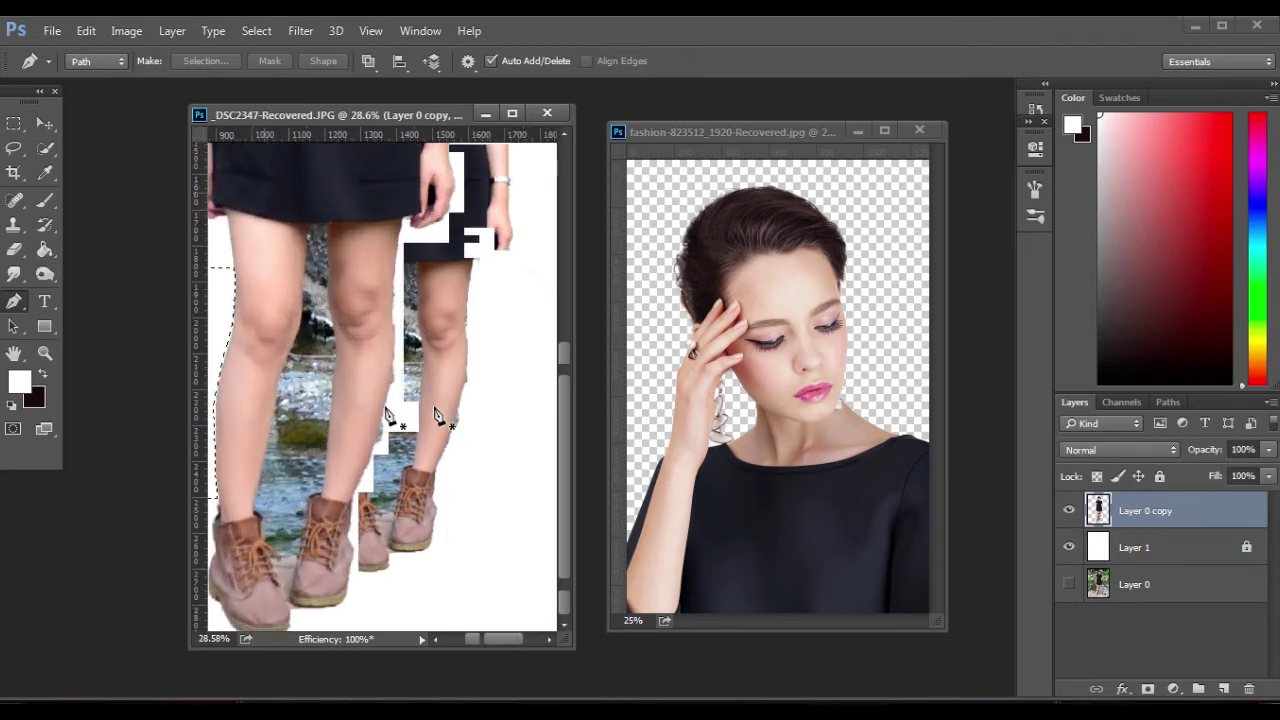
scroll(436, 410, up, 3)
click(352, 496)
drag(396, 344, 390, 298)
key(ctrl+z)
key(ctrl+z)
key(ctrl+z)
drag(395, 343, 391, 280)
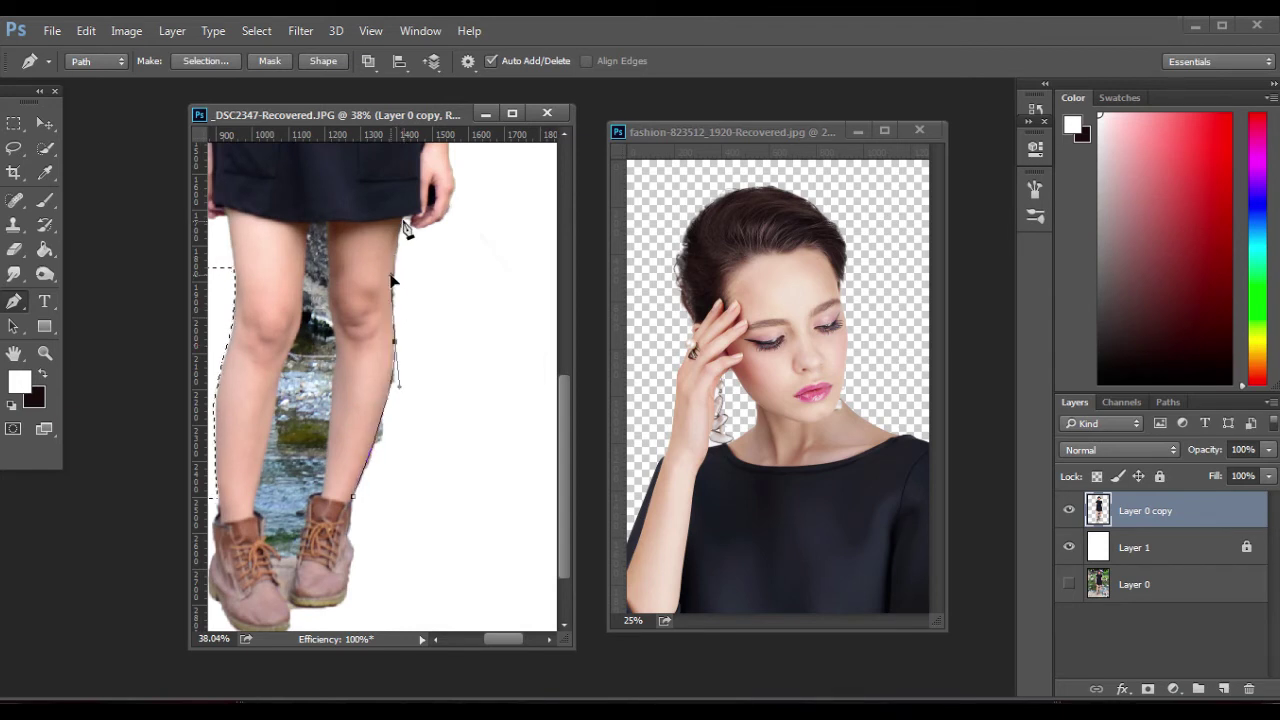
click(458, 357)
drag(471, 438, 471, 452)
click(458, 516)
click(205, 61)
key(Return)
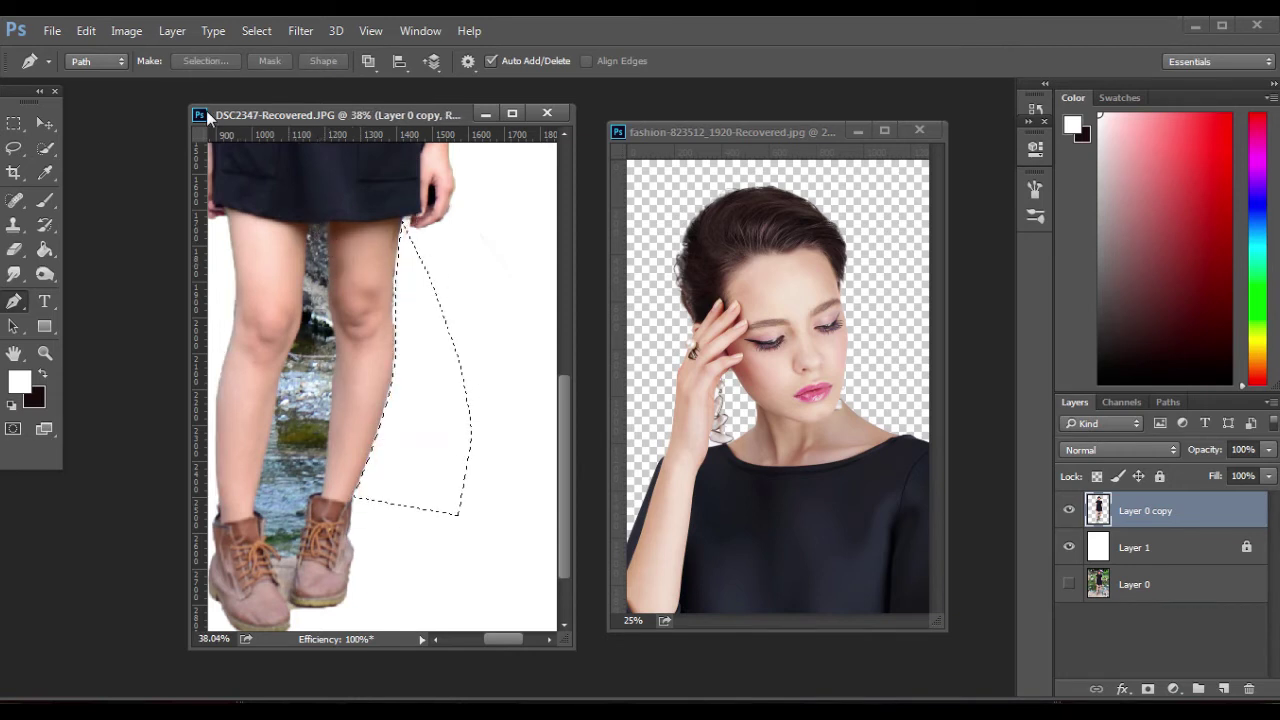
Start a Pen path at the hem between the legs, tracing the inner edge of the watch-side leg and its boot
scroll(335, 258, up, 1)
click(314, 218)
click(331, 218)
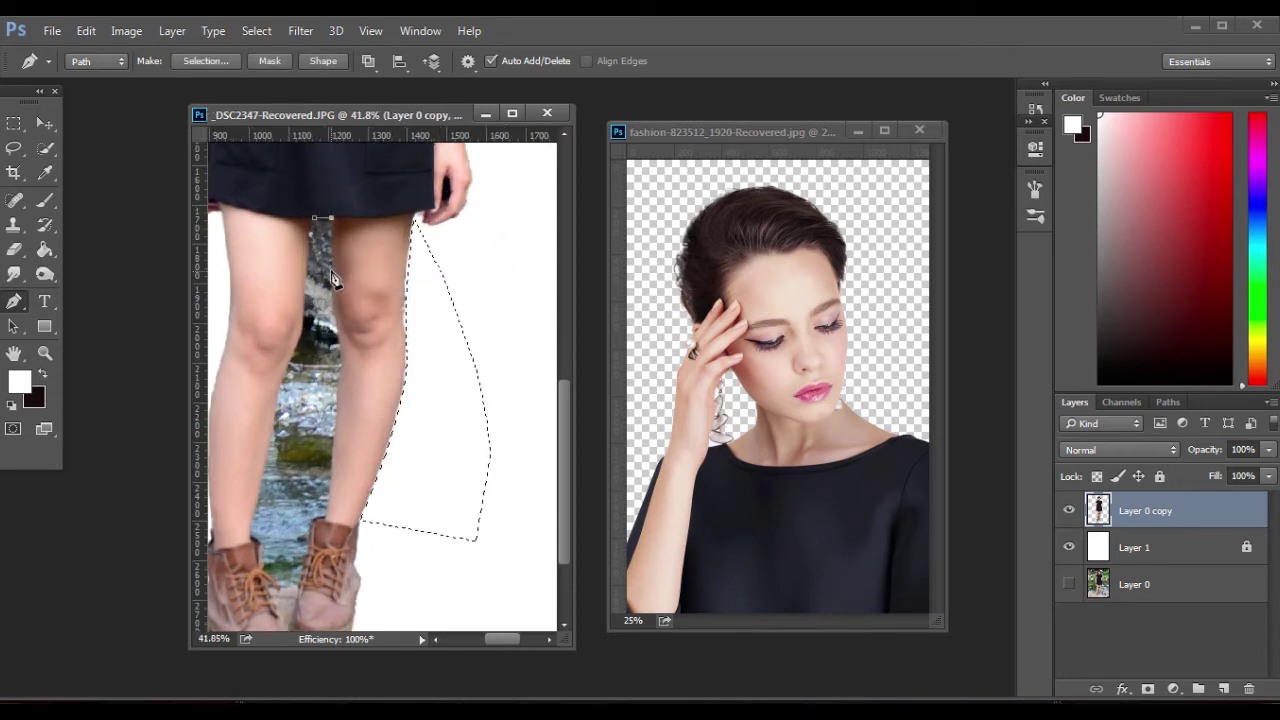
click(345, 359)
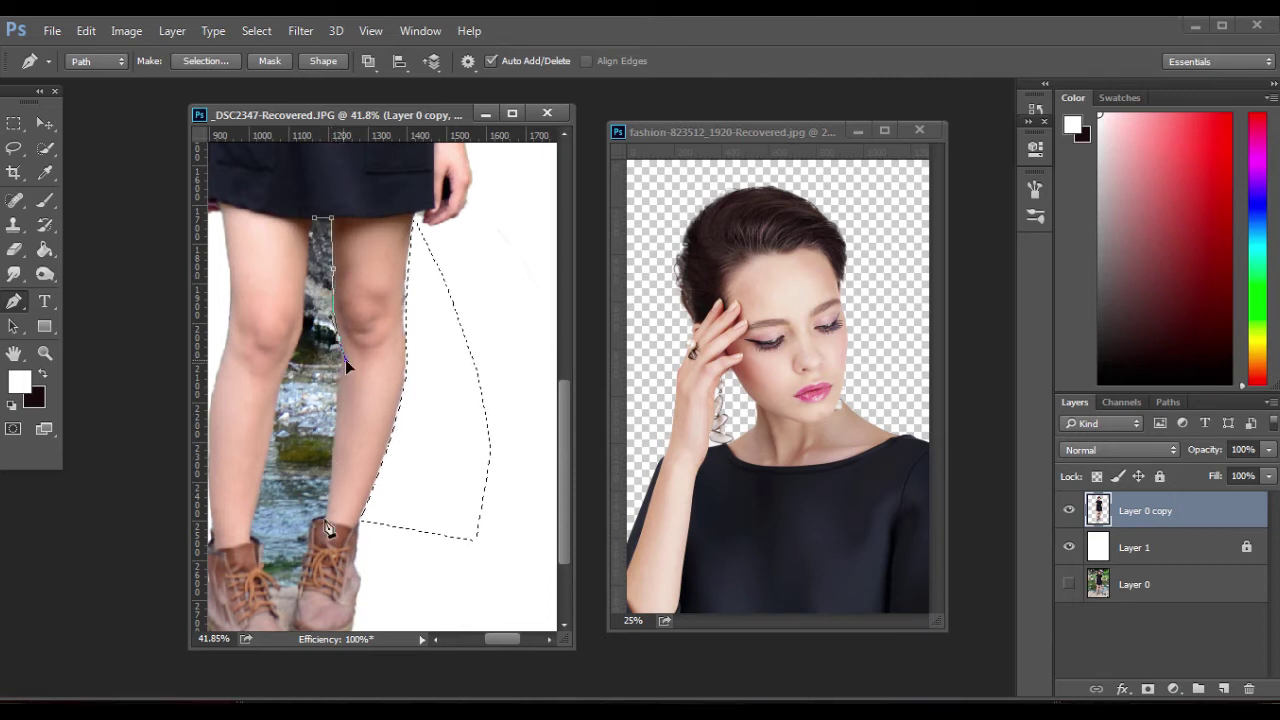
click(326, 514)
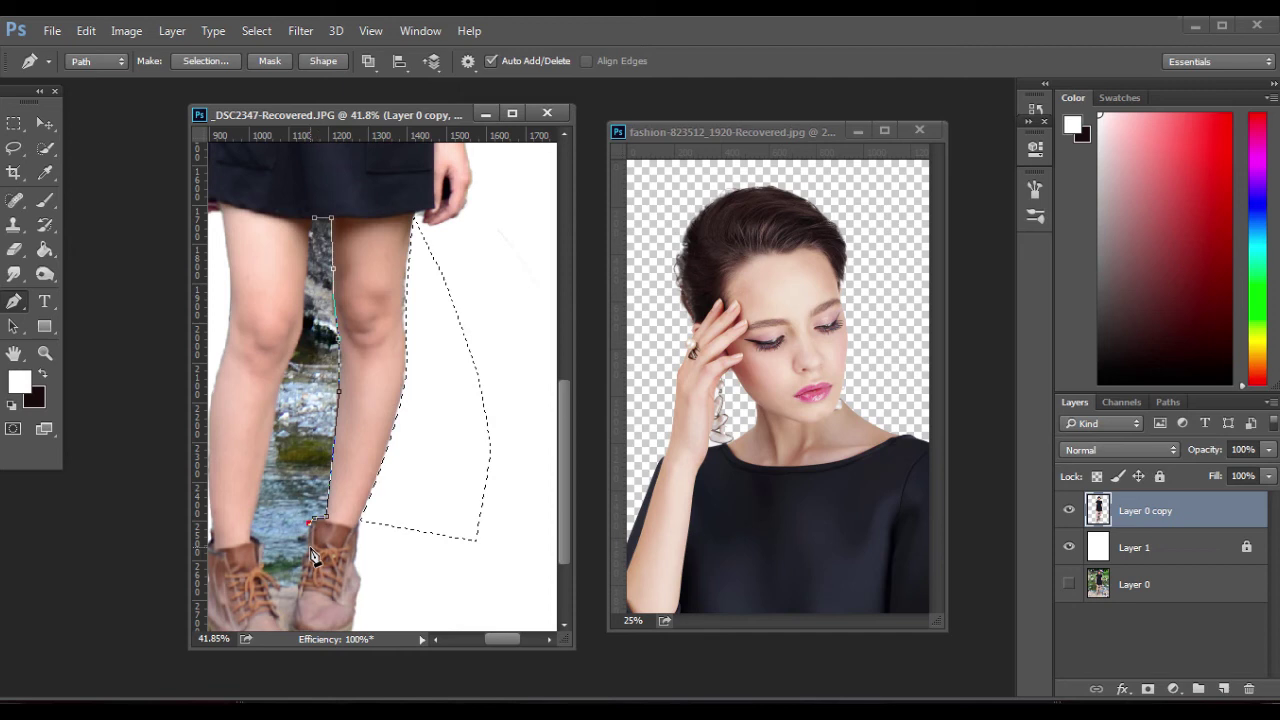
scroll(313, 557, down, 4)
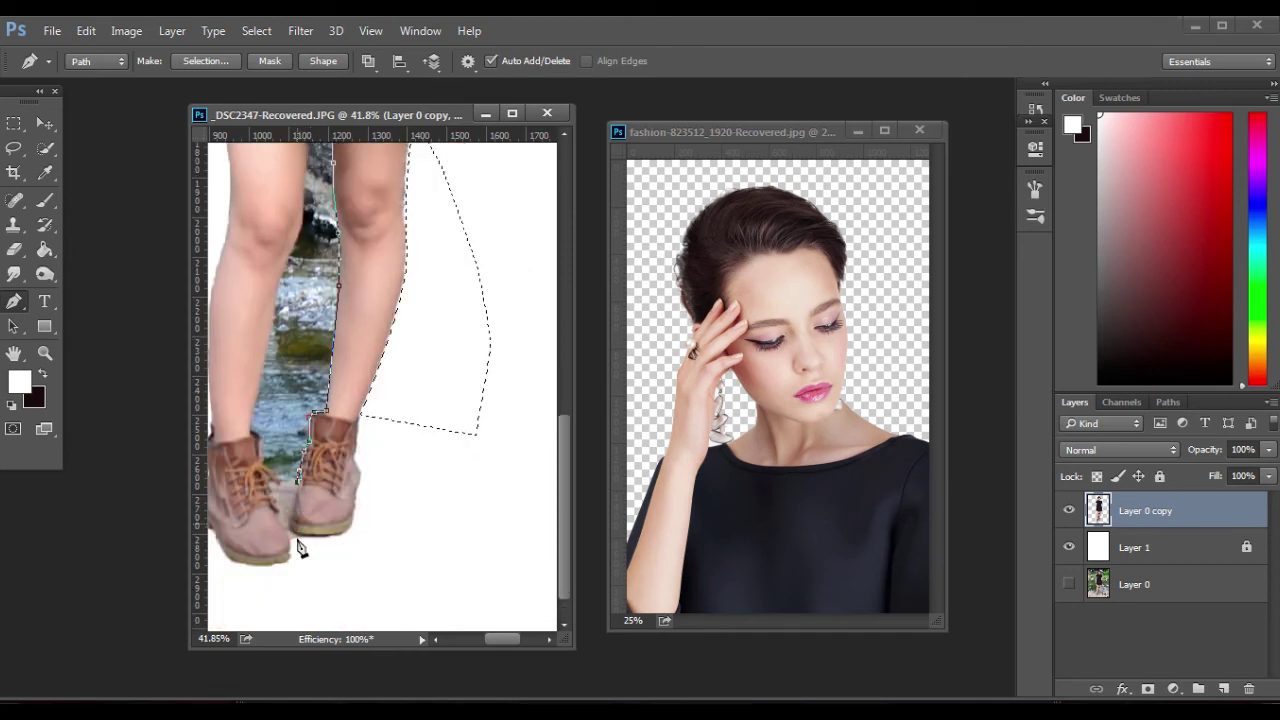
scroll(308, 540, down, 1)
Close the path along the other boot and inner leg, delete the enclosed water and rocks from the cut-out, and deselect
drag(297, 535, 265, 449)
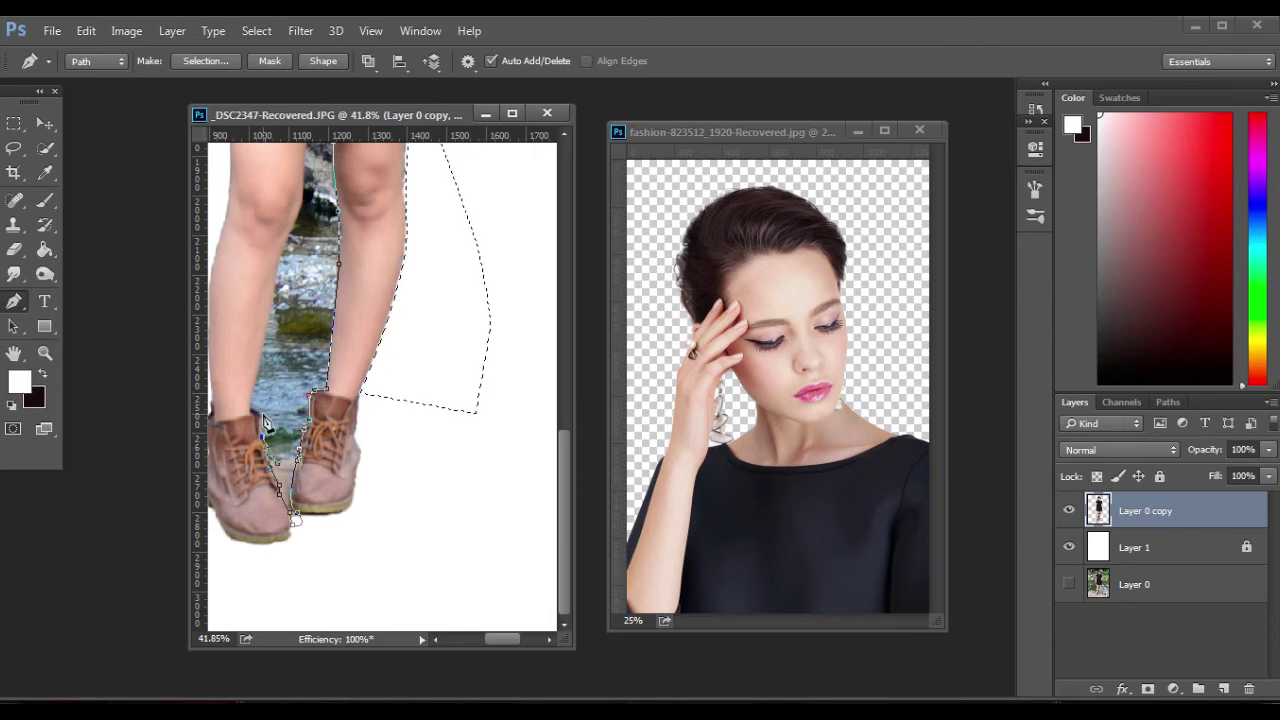
click(276, 283)
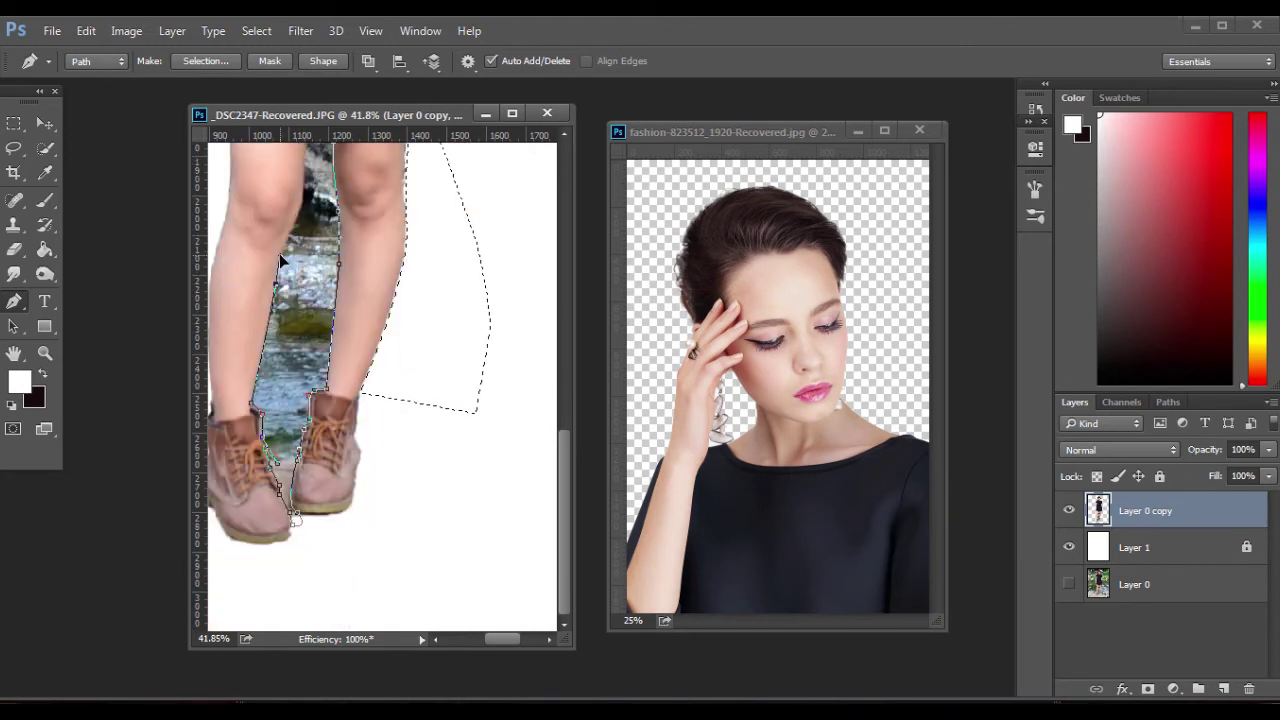
click(284, 243)
scroll(284, 246, up, 3)
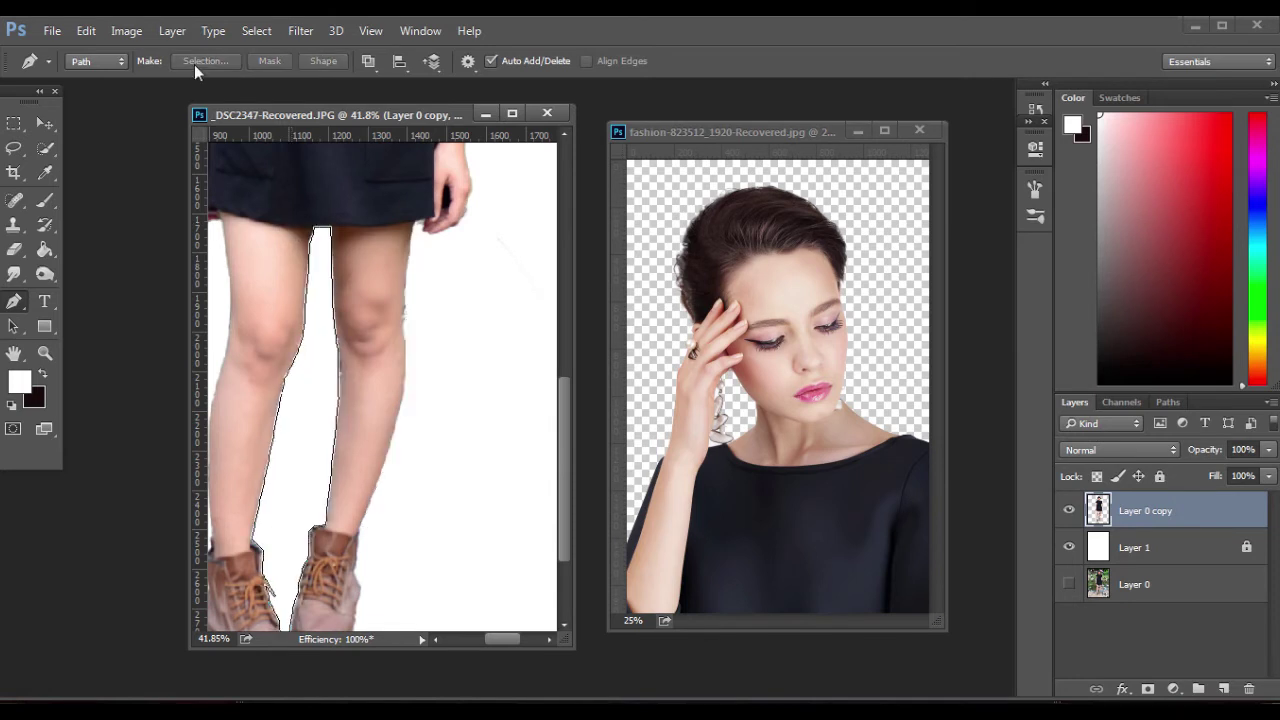
click(14, 123)
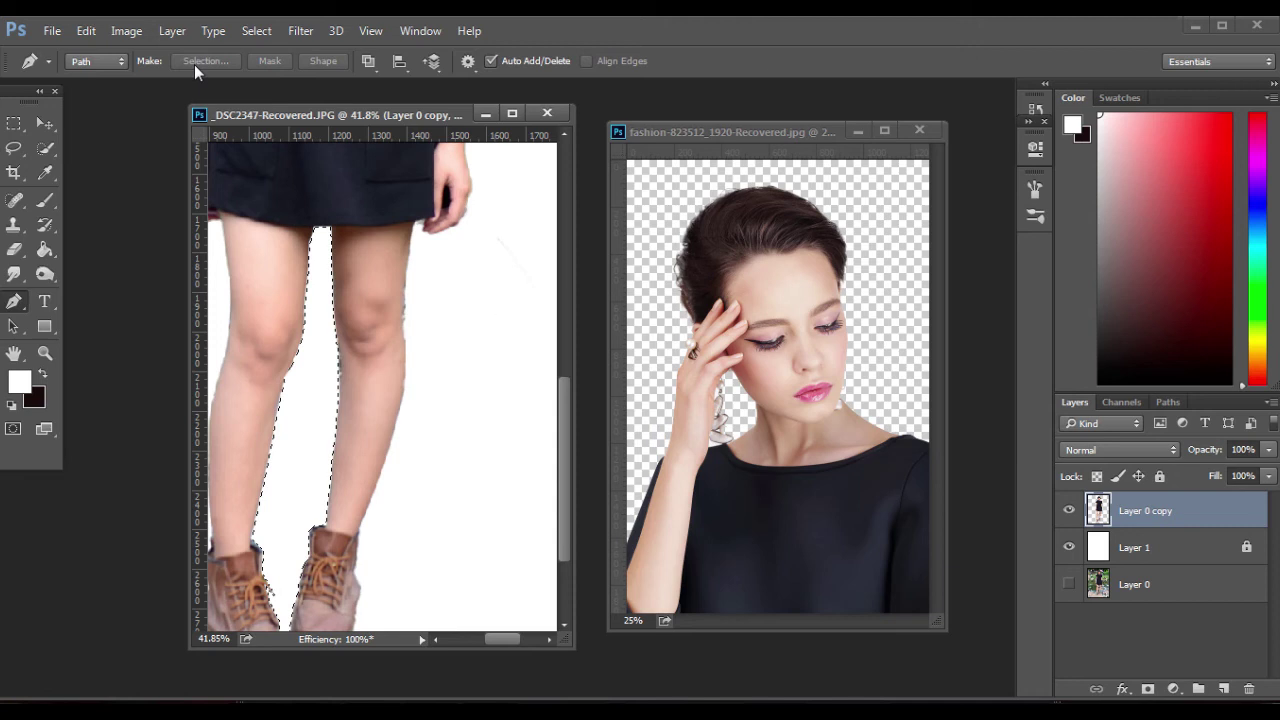
key(m)
key(ctrl+d)
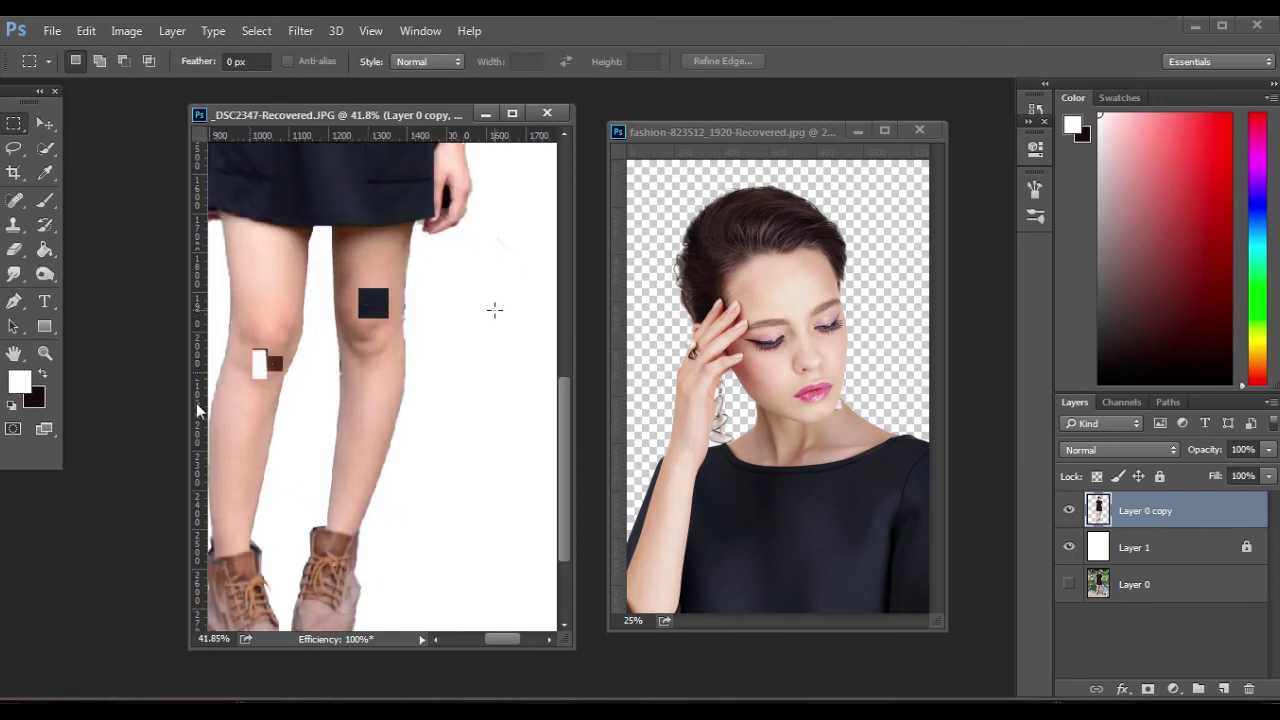
Outline the fringe along the outer thigh up to the fingertips below the hem with a Pen path, and delete it from the cut-out
click(14, 301)
scroll(369, 530, up, 4)
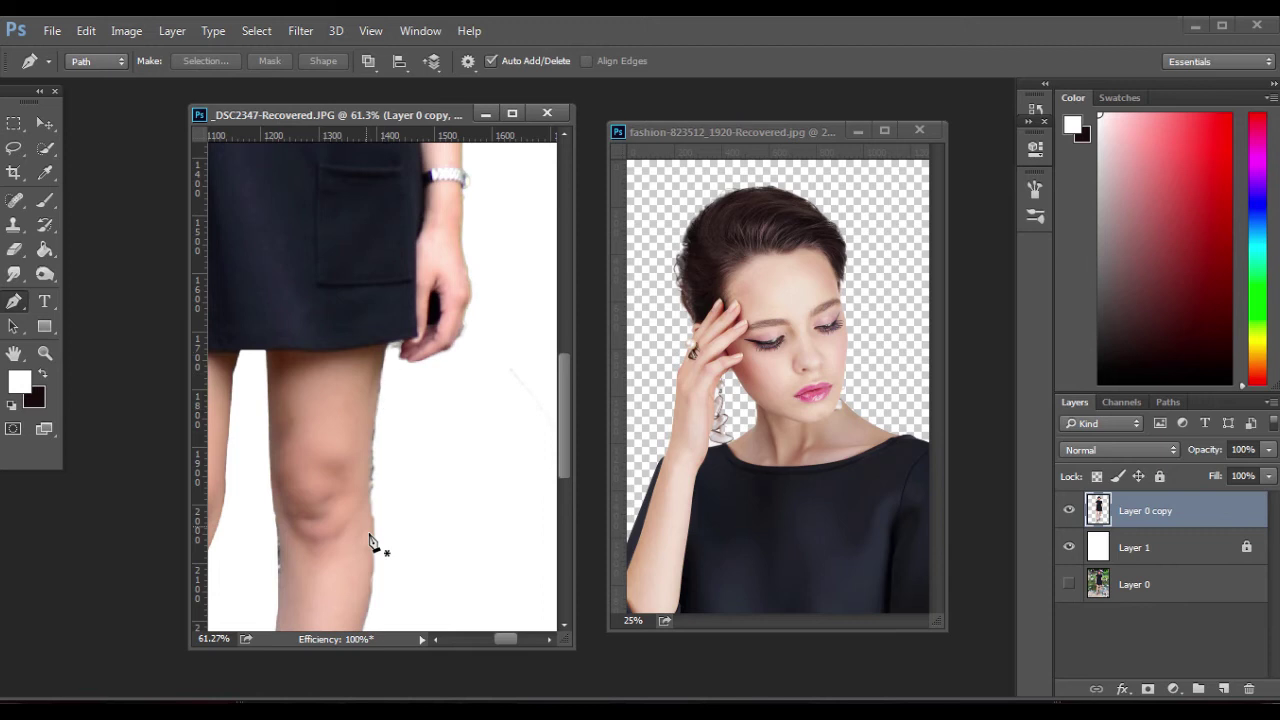
click(377, 530)
drag(388, 345, 418, 300)
drag(375, 417, 385, 373)
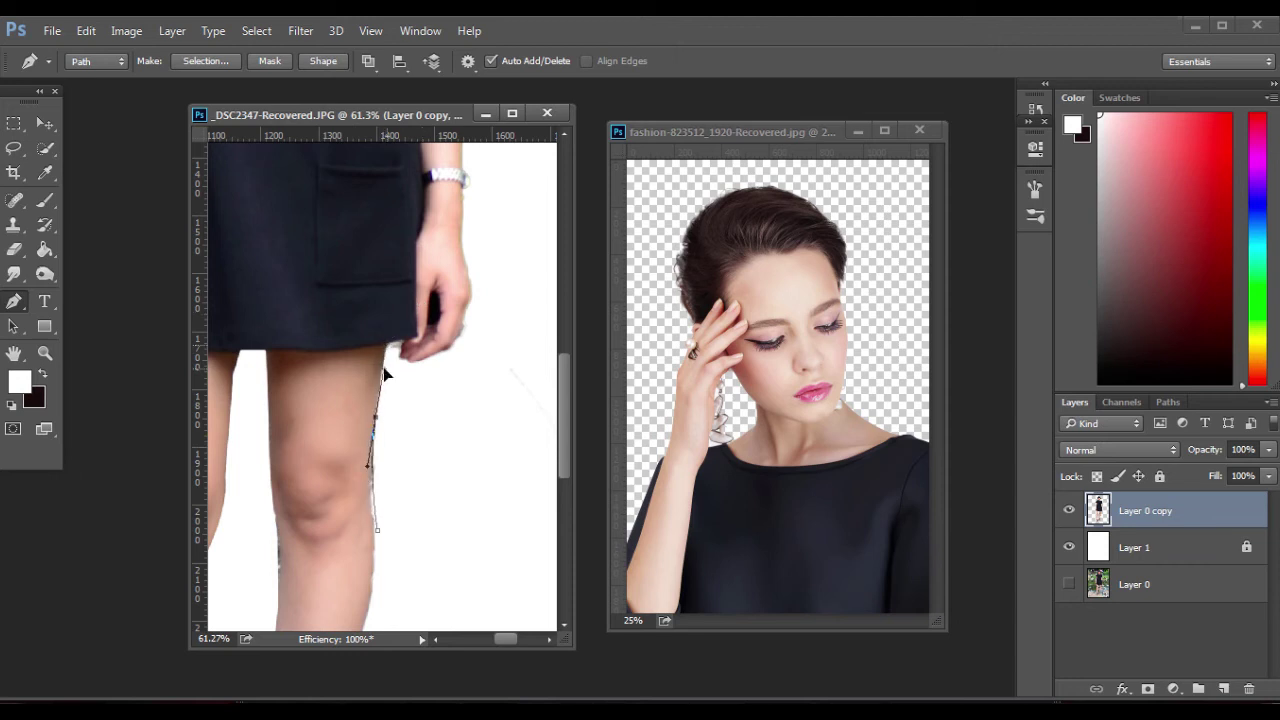
click(405, 341)
key(ctrl+z)
click(403, 347)
key(ctrl+Return)
Outline the fringe beside the outer edge of the hand below the watch with a Pen path, and delete it
drag(567, 459, 572, 443)
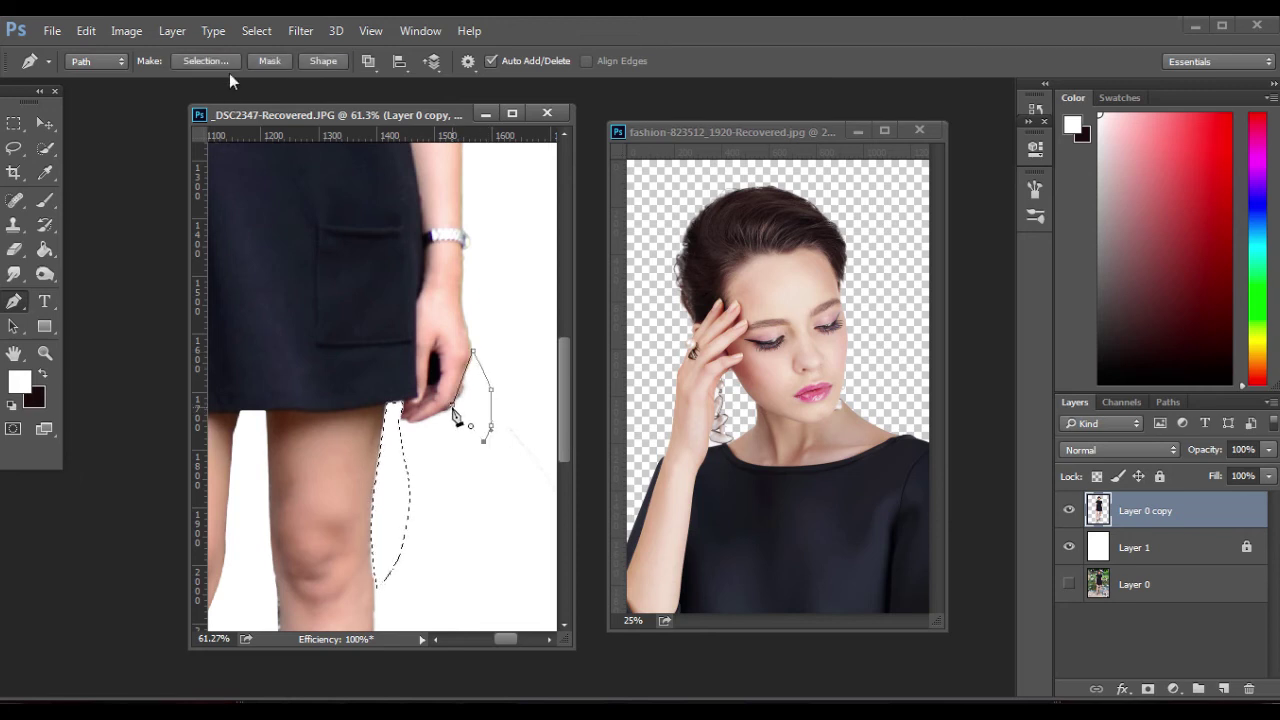
click(227, 66)
key(Return)
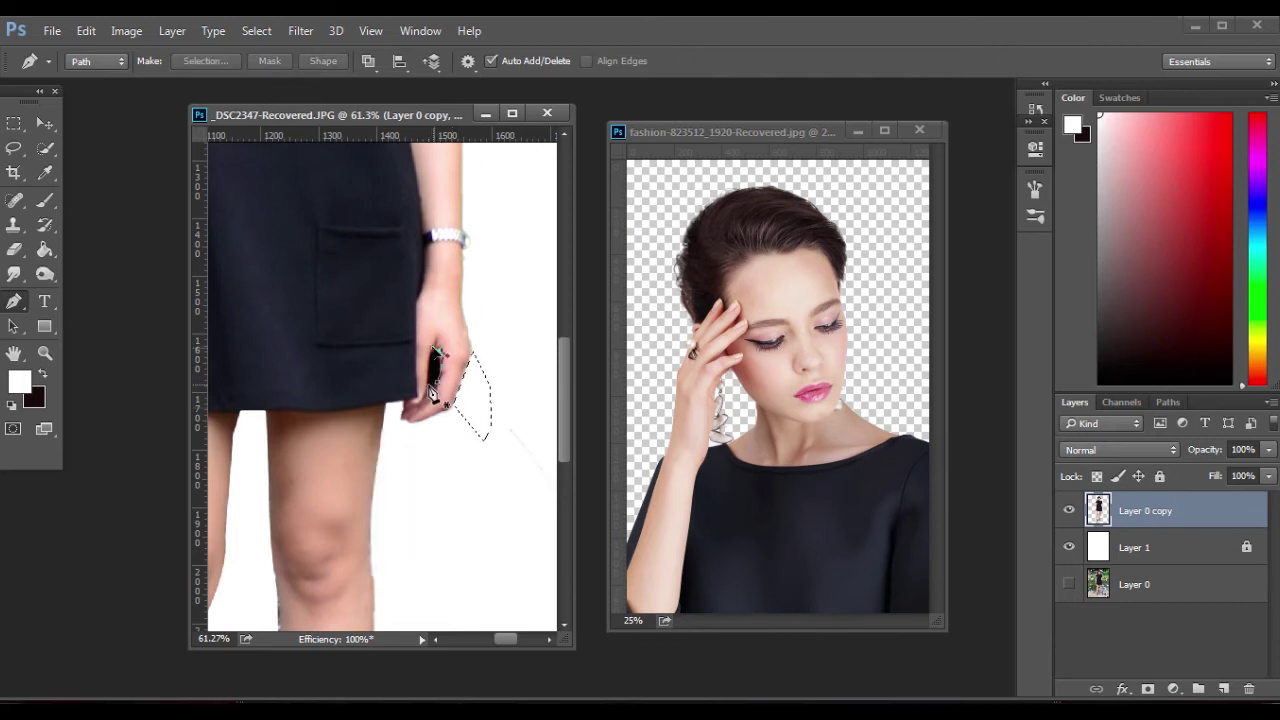
Outline the dark gap enclosed by the thumb and fingers of the hand below the watch with a Pen path, and delete it
click(432, 385)
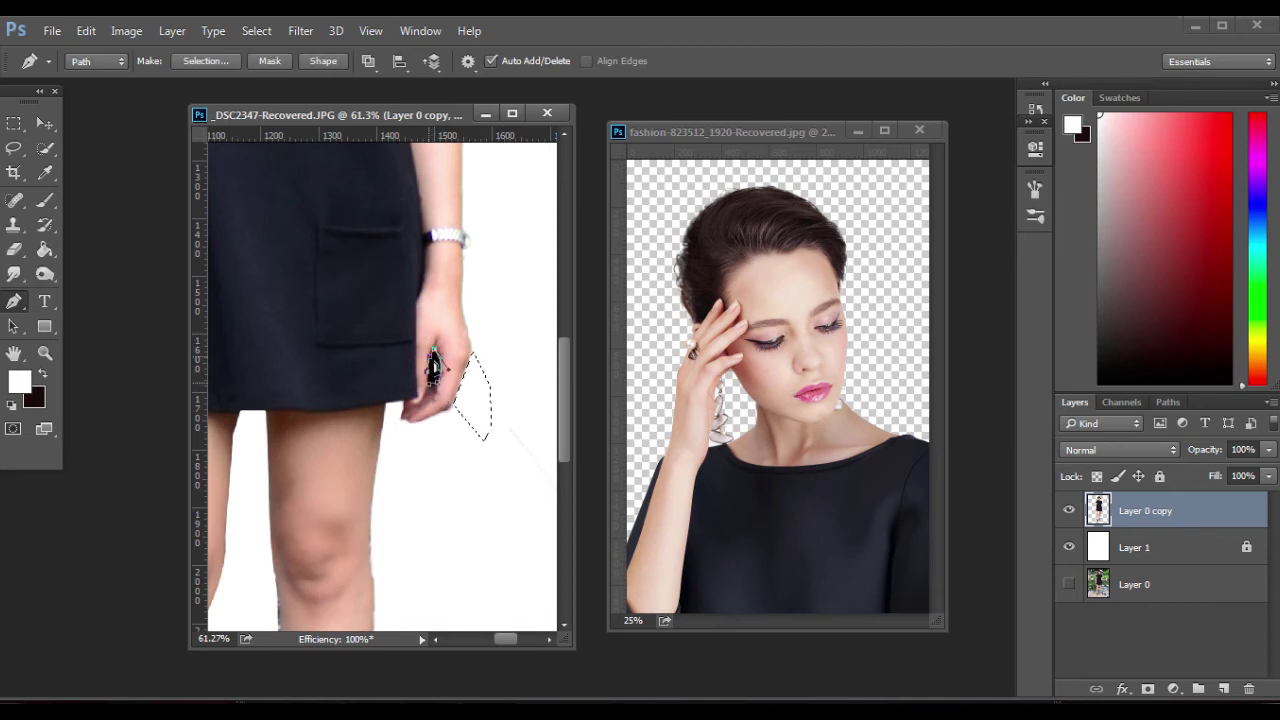
click(217, 62)
key(Return)
key(Delete)
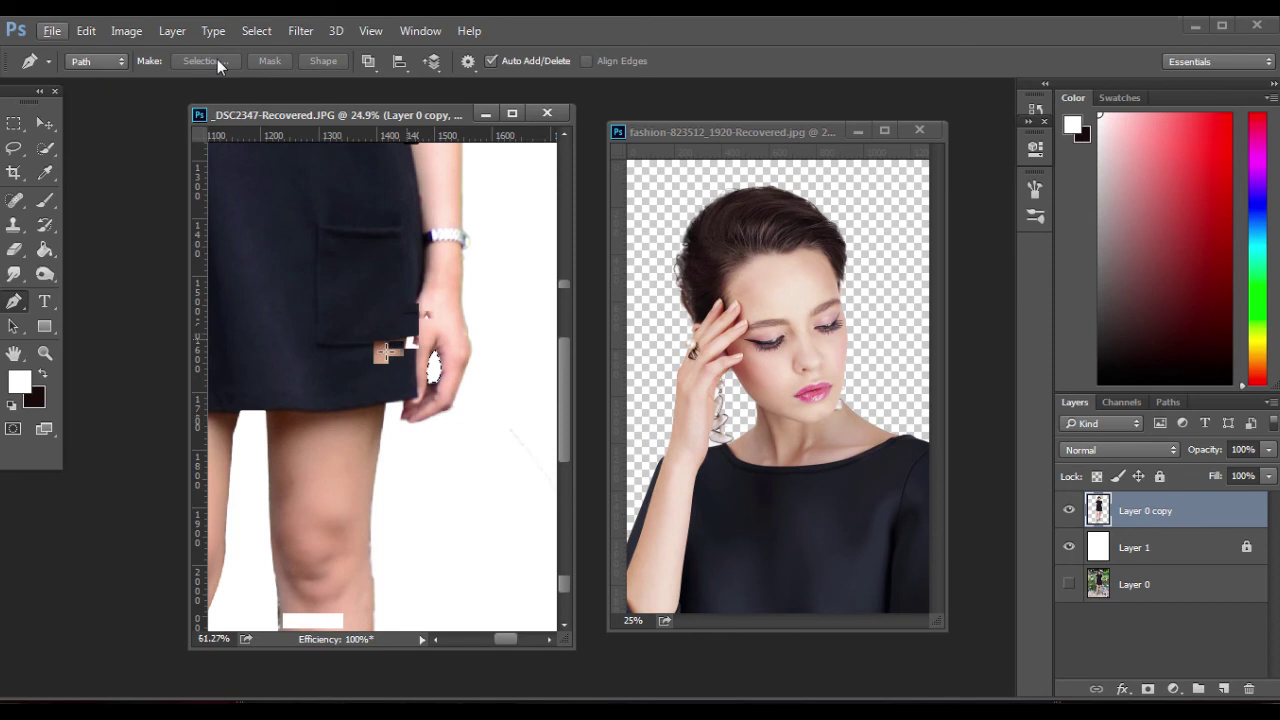
Inspect the cut-out's legs, boots and watch-side arm against the white layer for leftover background
scroll(417, 317, down, 3)
key(m)
scroll(323, 356, up, 3)
scroll(323, 356, down, 3)
scroll(323, 356, up, 3)
scroll(323, 356, down, 3)
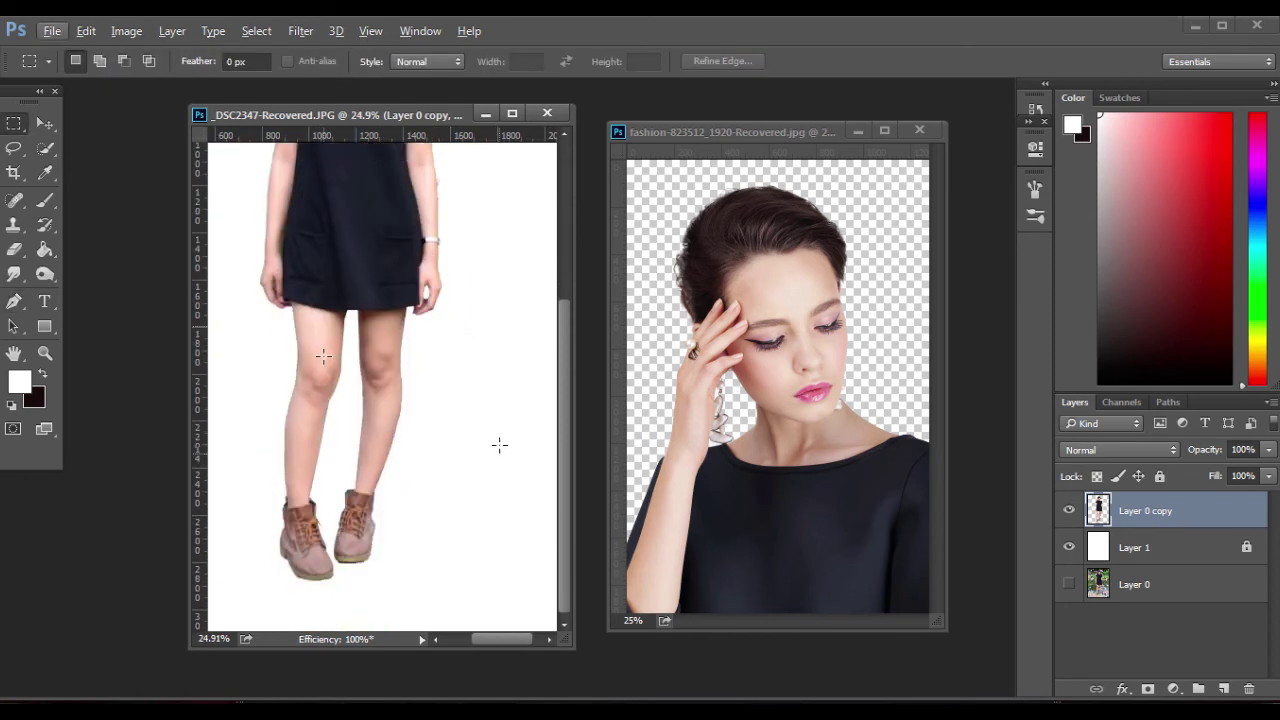
scroll(400, 392, up, 2)
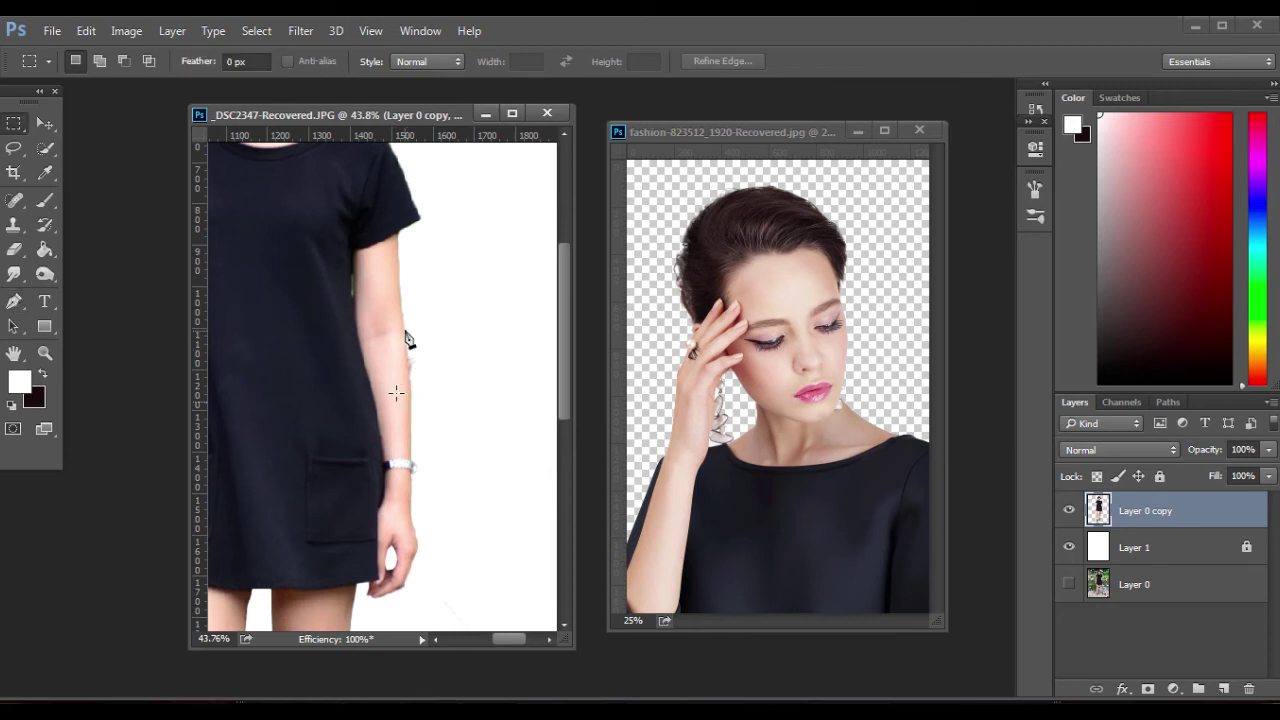
Outline the fringe along the outer forearm between the elbow and the watch with a Pen path, and delete it
click(410, 391)
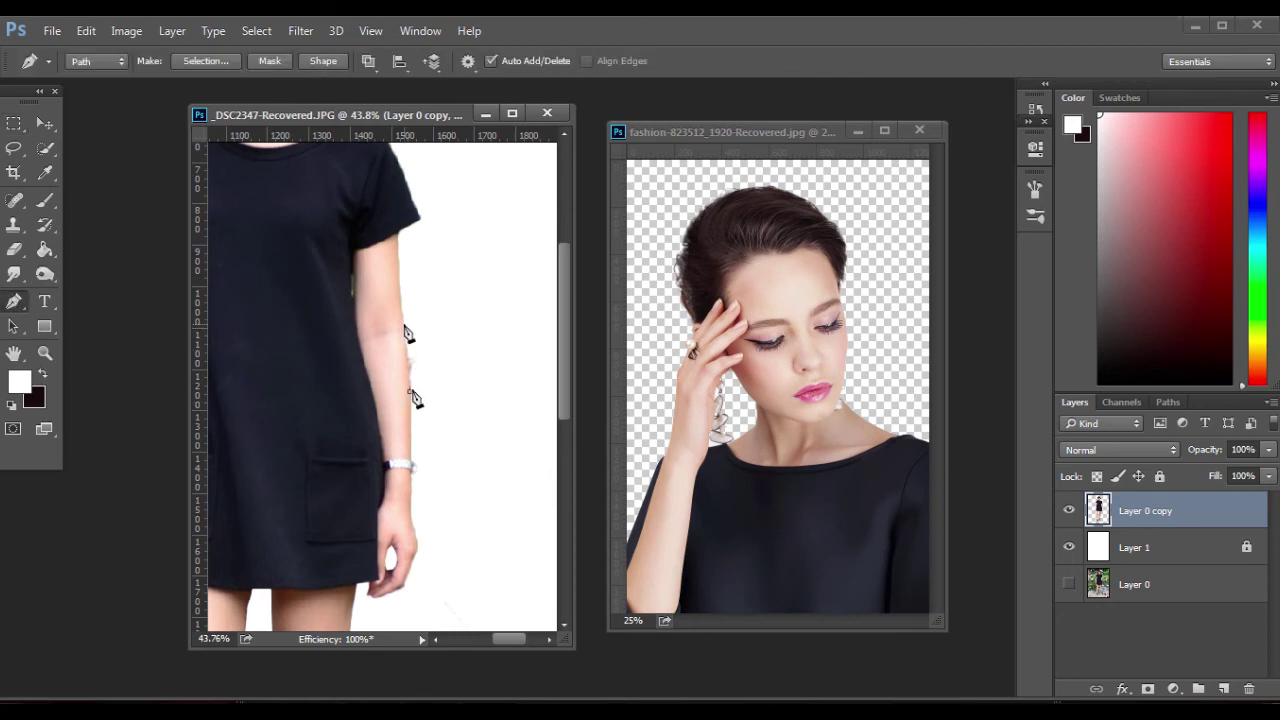
click(199, 61)
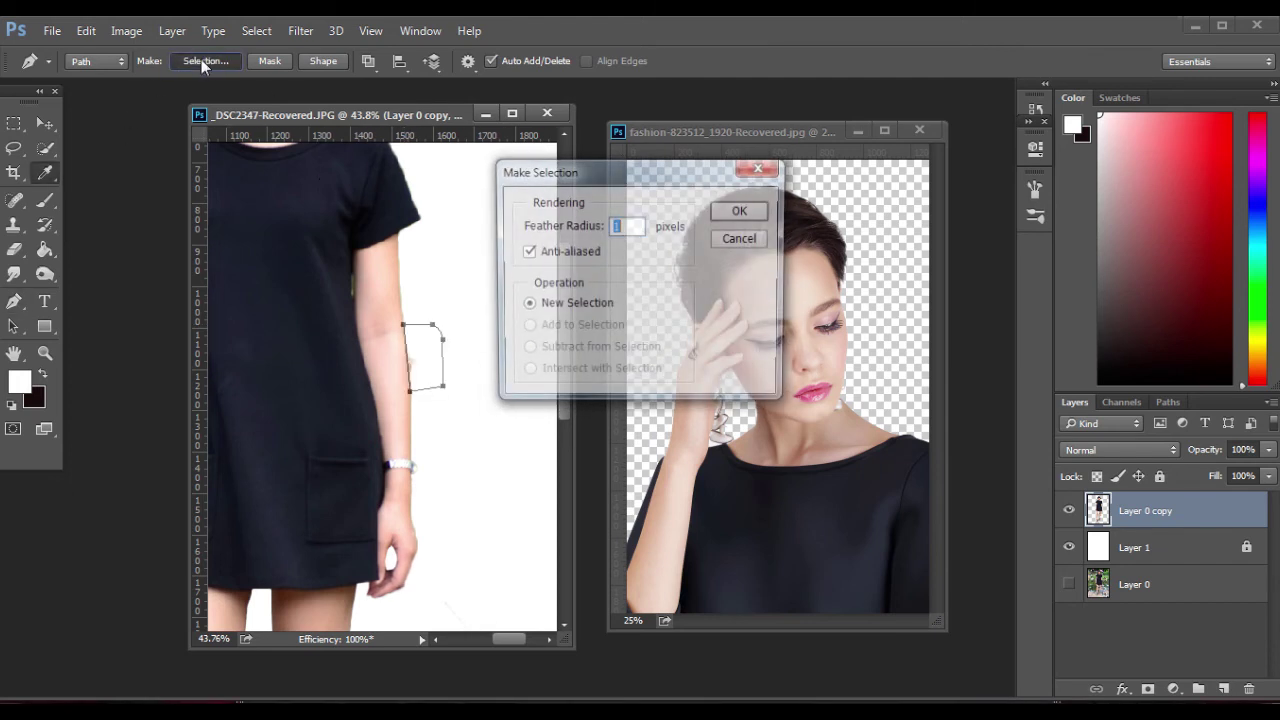
key(Return)
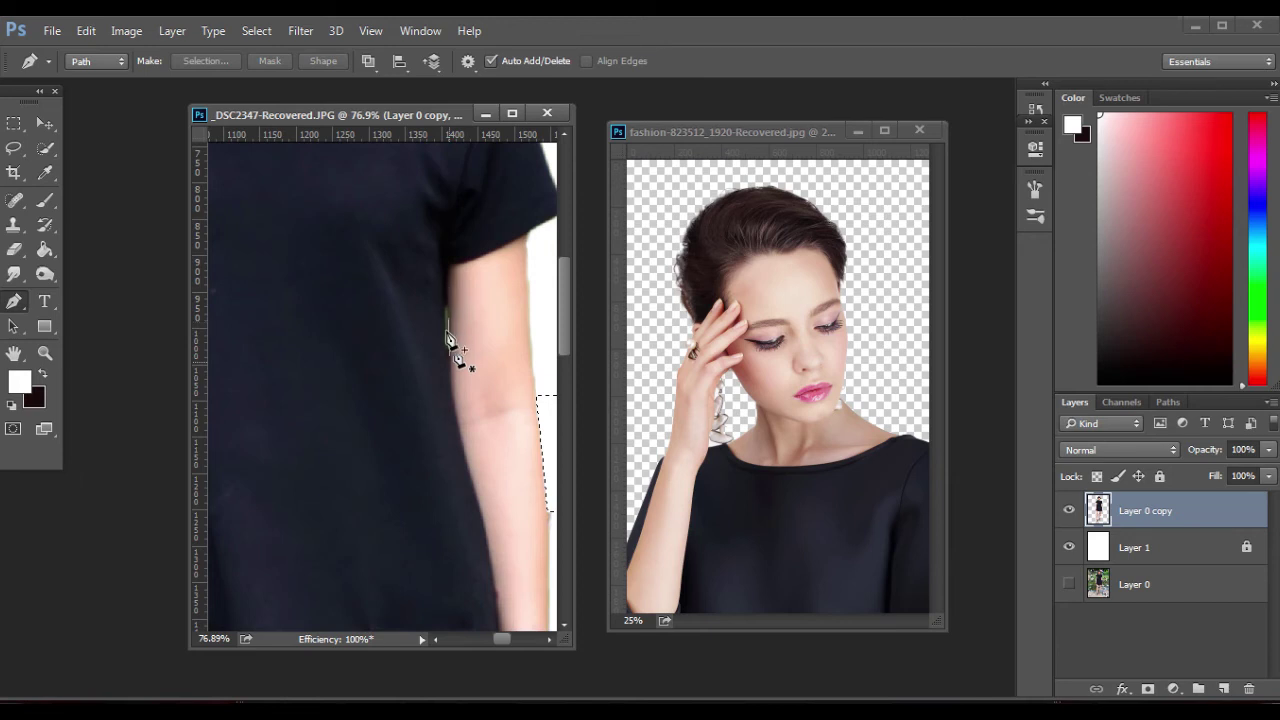
Outline the green sliver between the dress and the upper arm on the watch side with a Pen path, delete it, and deselect
drag(448, 320, 450, 362)
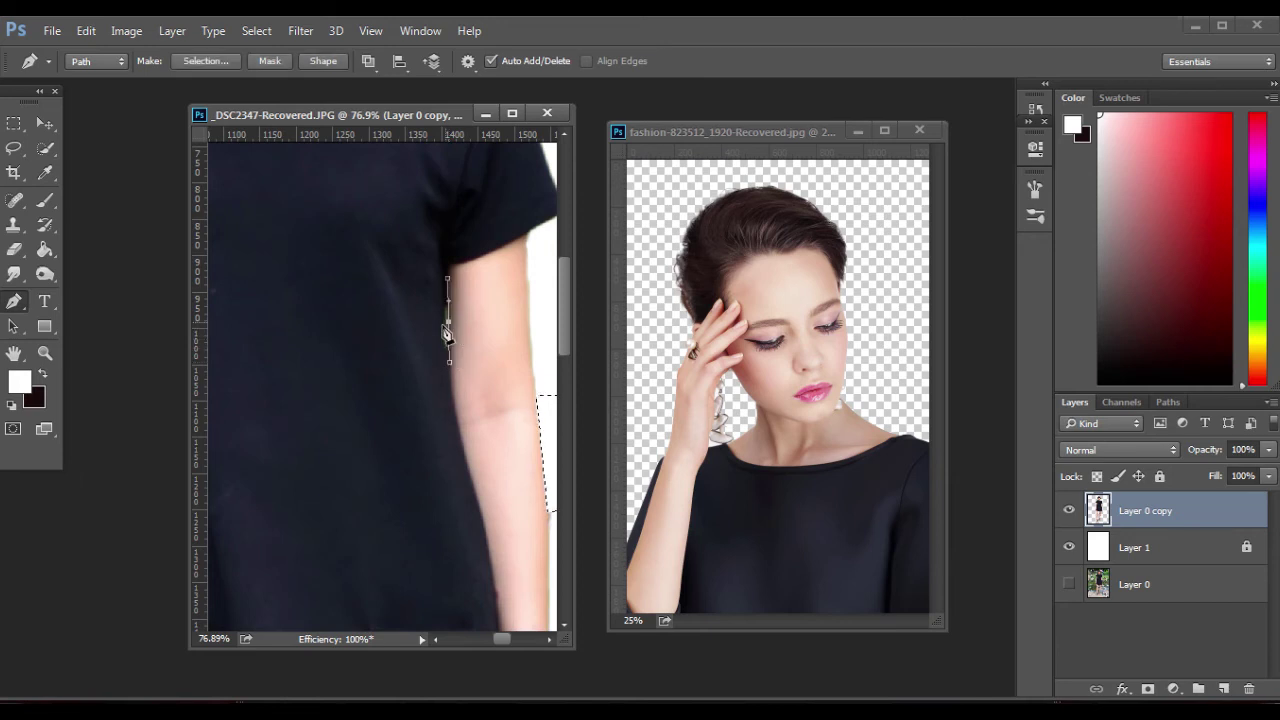
scroll(447, 316, up, 2)
scroll(447, 314, down, 2)
click(445, 312)
scroll(447, 312, up, 2)
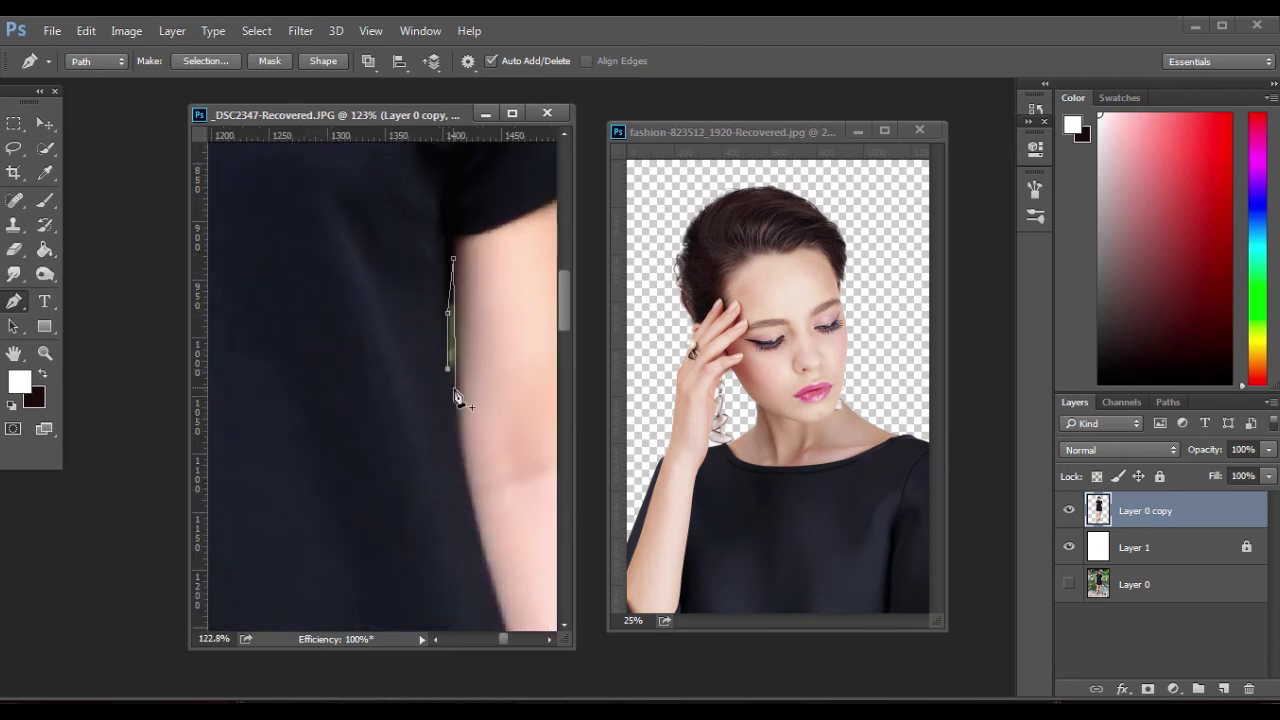
click(226, 63)
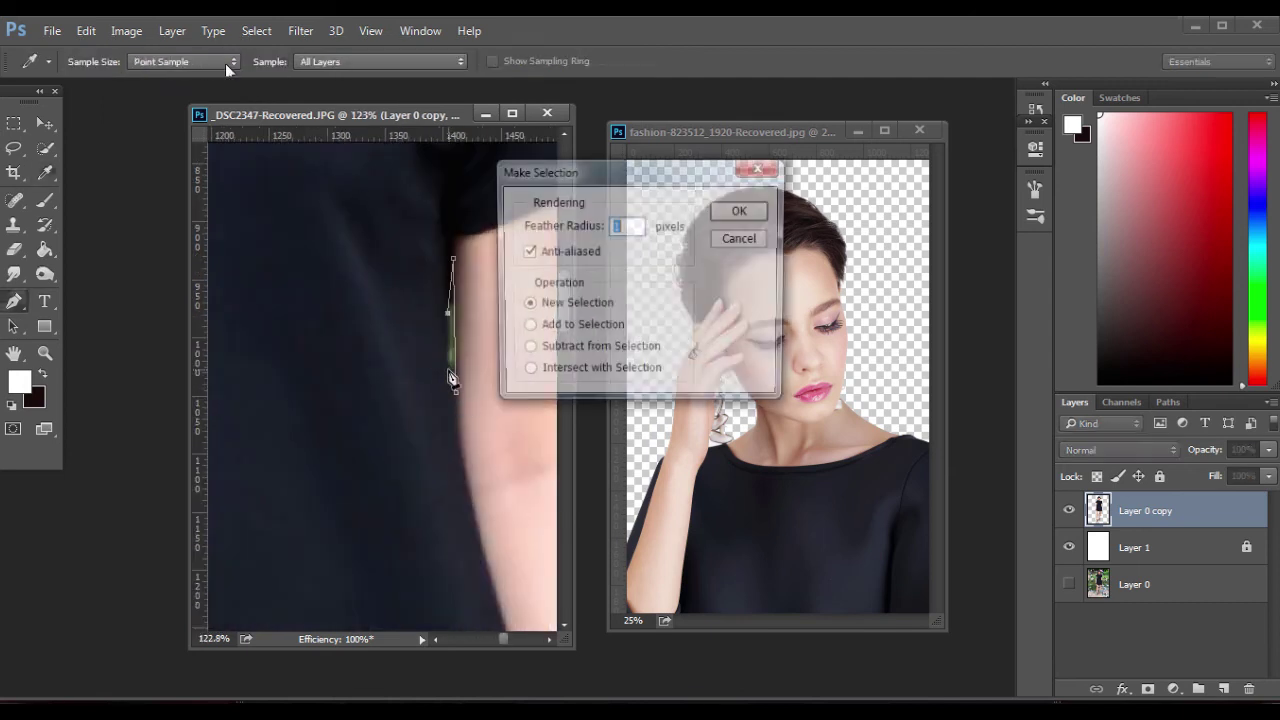
key(Return)
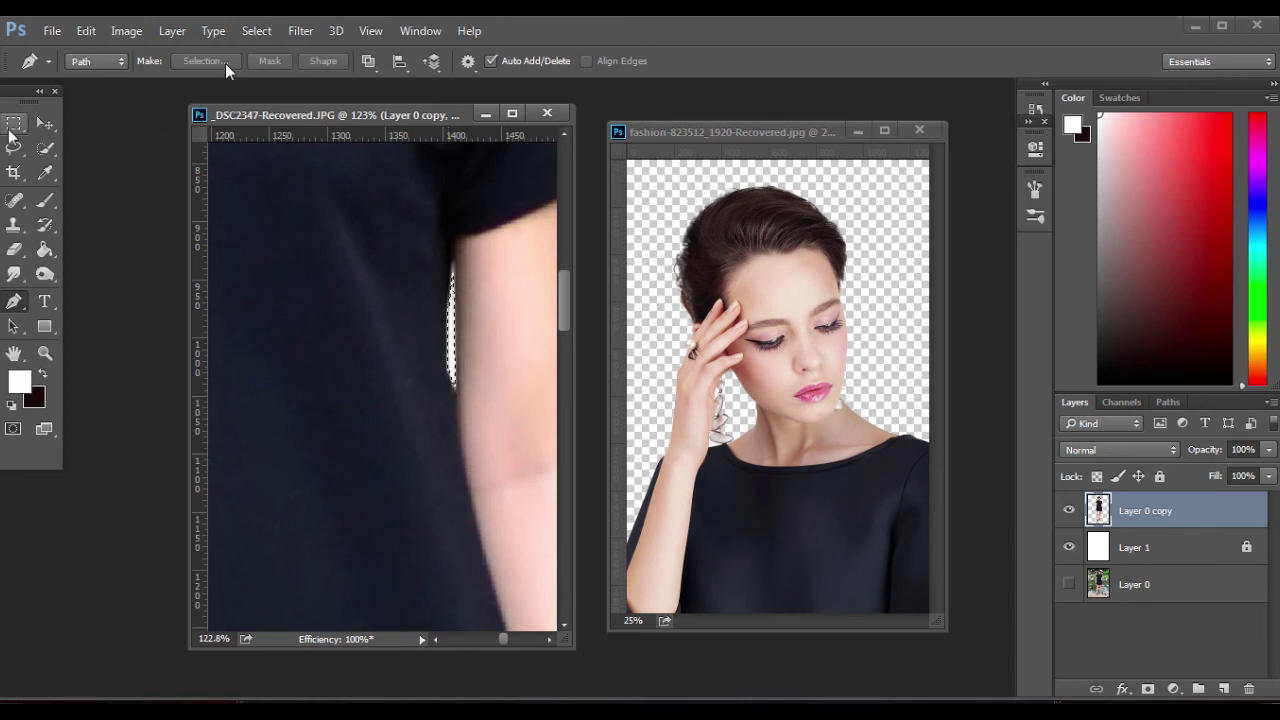
scroll(392, 295, down, 3)
scroll(392, 295, up, 3)
key(m)
key(ctrl+d)
Outline the green gap between the dress pocket and the wrist without the watch with a Pen path, and delete it
scroll(392, 295, down, 3)
scroll(283, 481, up, 4)
scroll(283, 481, down, 4)
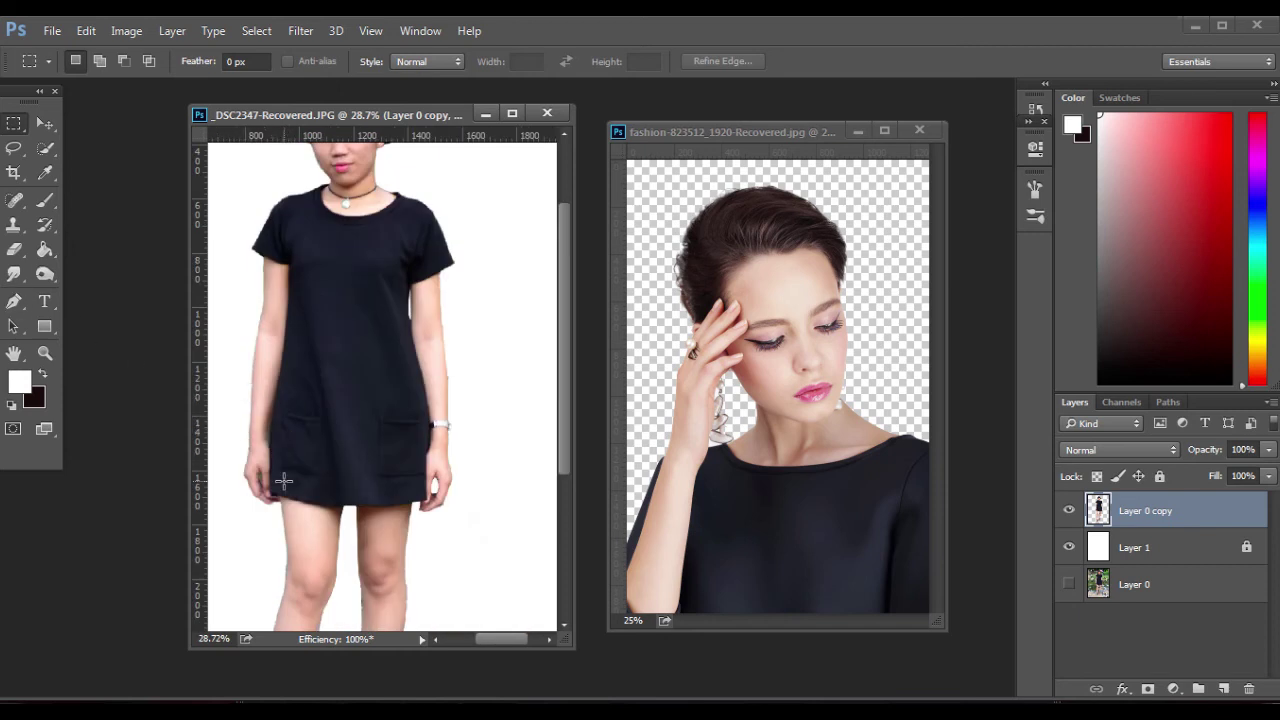
key(p)
scroll(283, 477, up, 3)
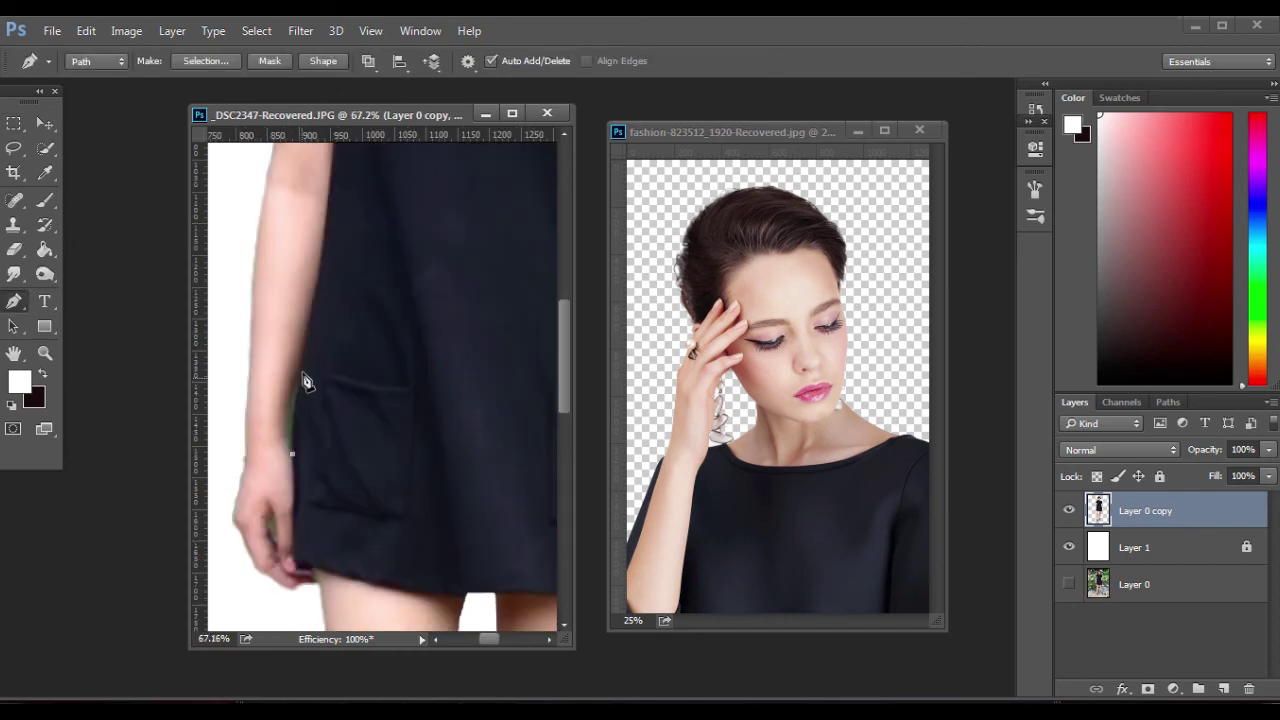
click(304, 360)
click(289, 406)
click(294, 459)
key(ctrl+Return)
scroll(321, 352, down, 2)
scroll(321, 352, up, 1)
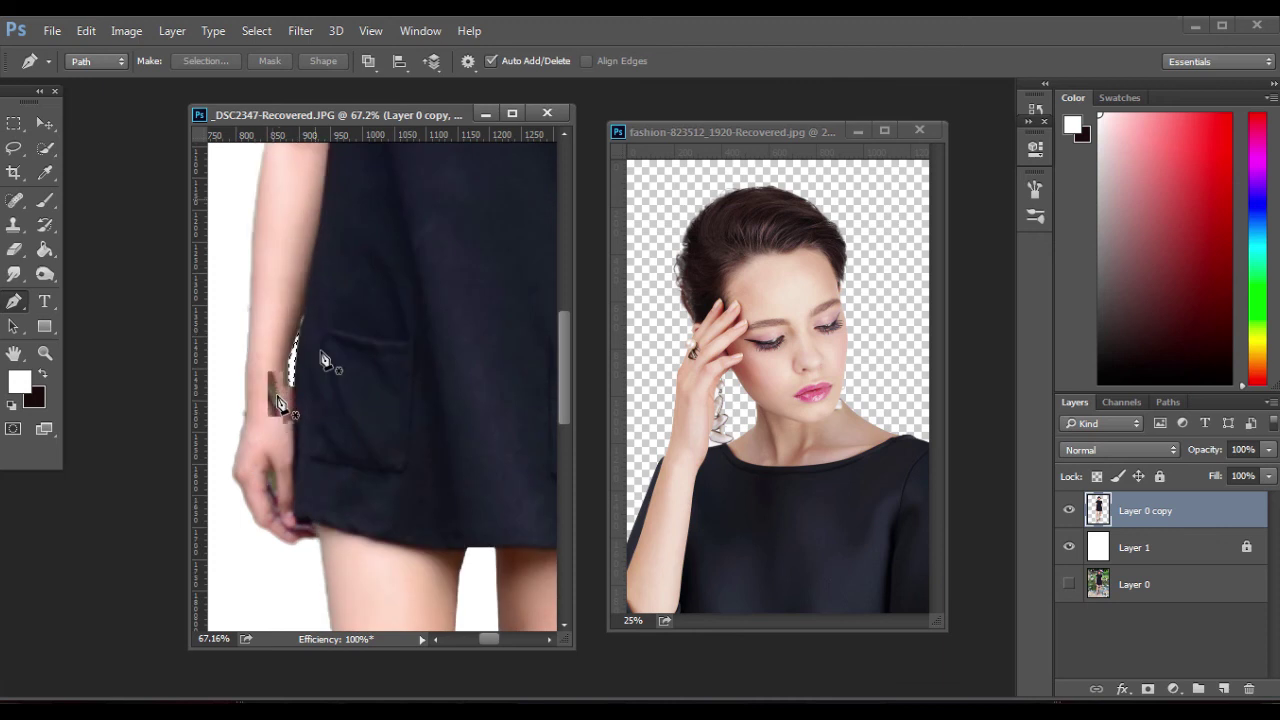
Outline the green gap enclosed by the fingers of the hand without the watch with a Pen path, delete it, and deselect
scroll(325, 360, down, 4)
drag(270, 380, 278, 422)
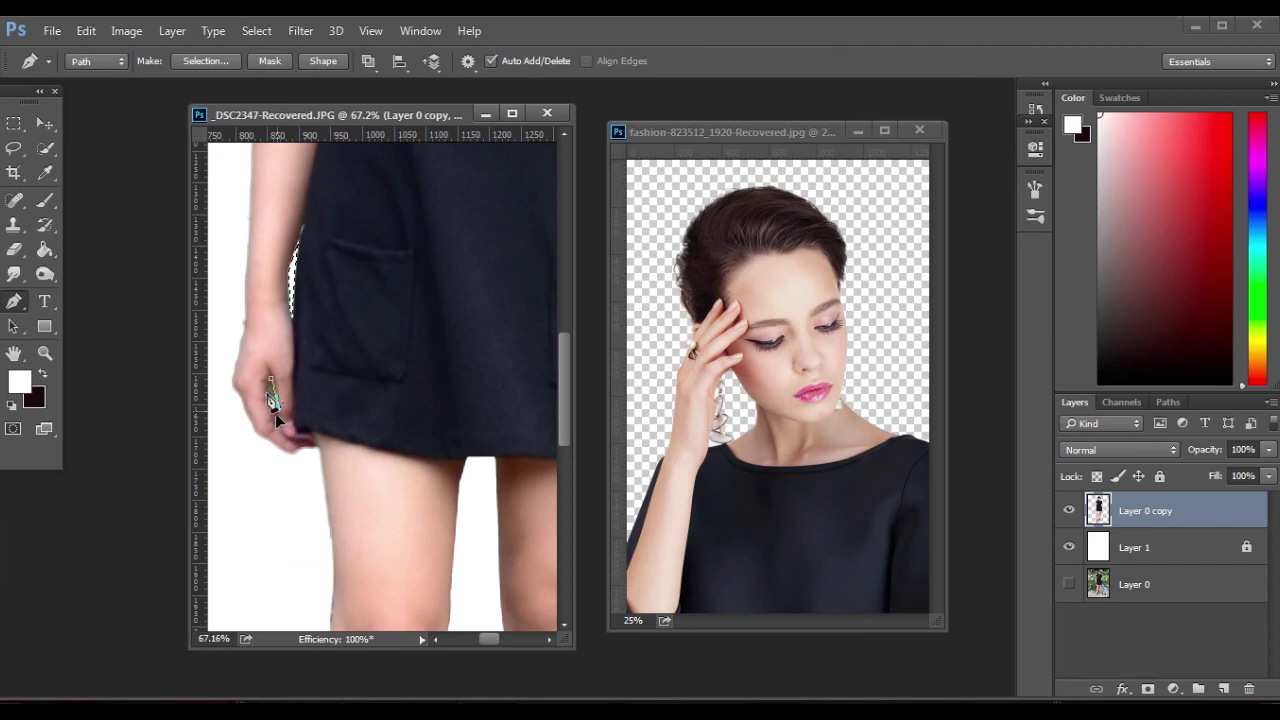
click(182, 61)
key(Return)
key(Delete)
click(14, 124)
click(409, 295)
scroll(409, 295, down, 3)
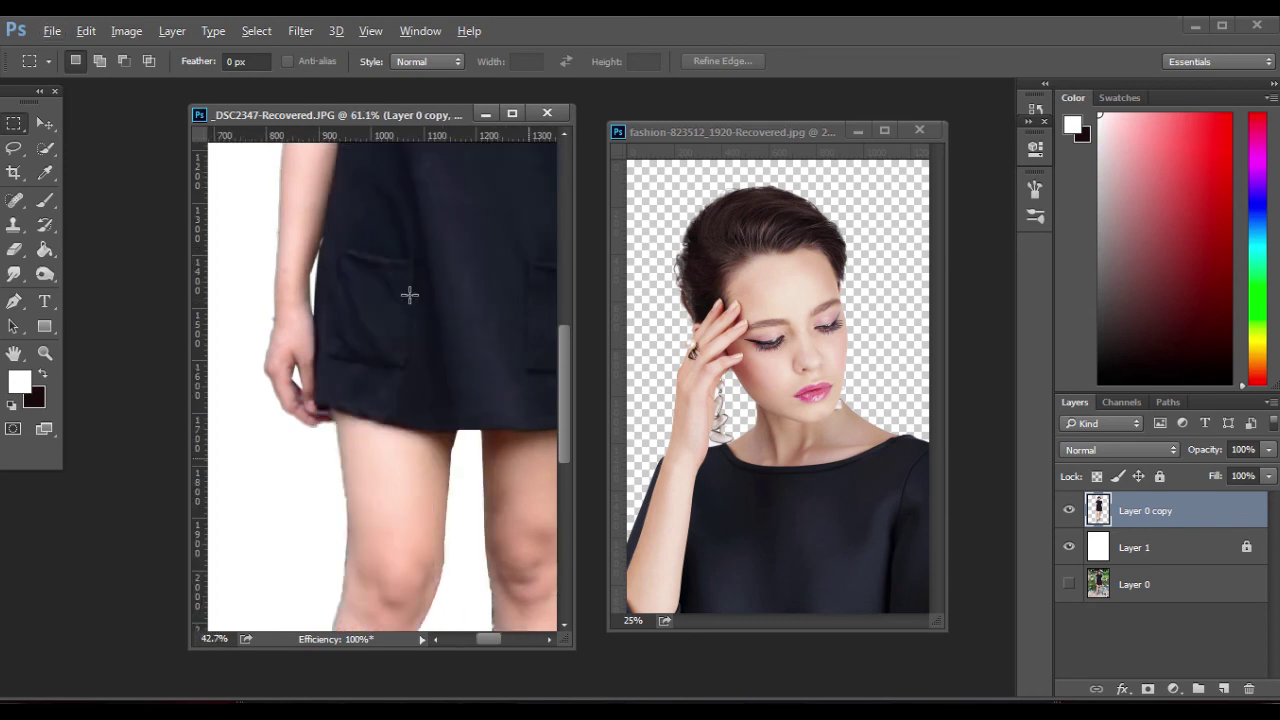
Reposition the full-body photo's window, hide the white Layer 1, and show the original Layer 0
scroll(409, 294, down, 2)
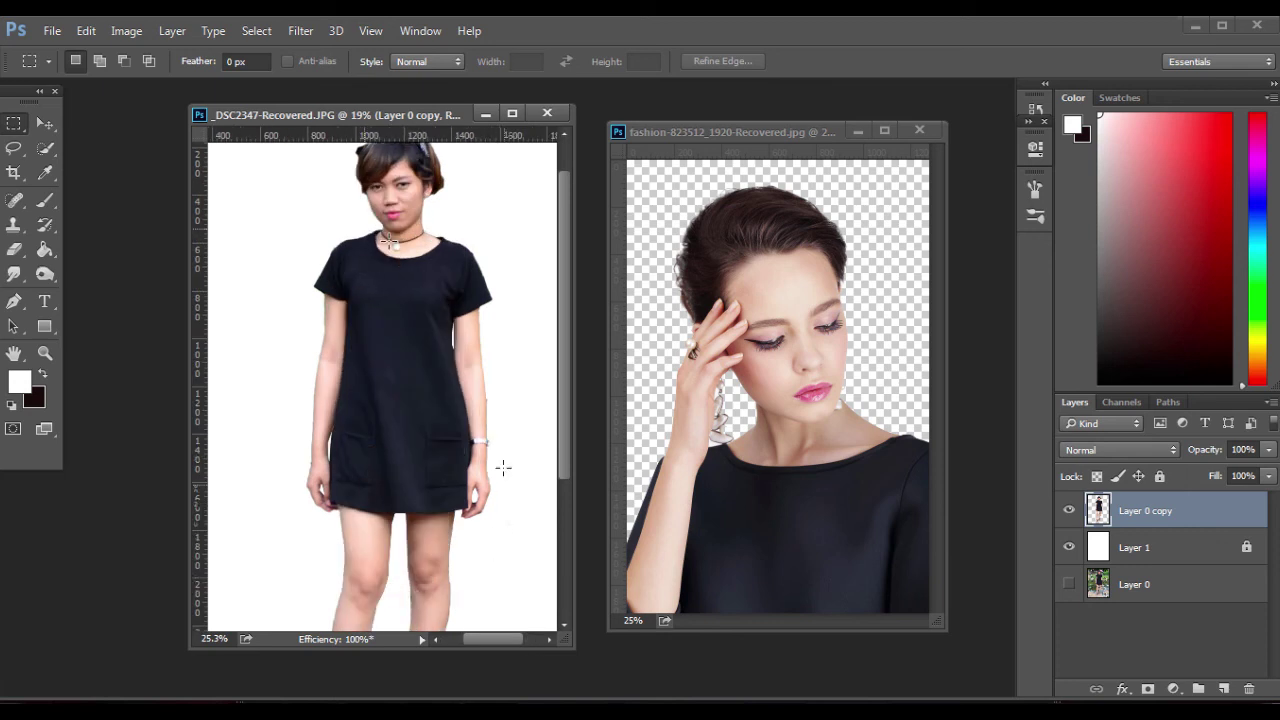
scroll(526, 225, down, 2)
mouse_move(431, 117)
mouse_down()
mouse_move(380, 117)
mouse_move(433, 119)
mouse_up()
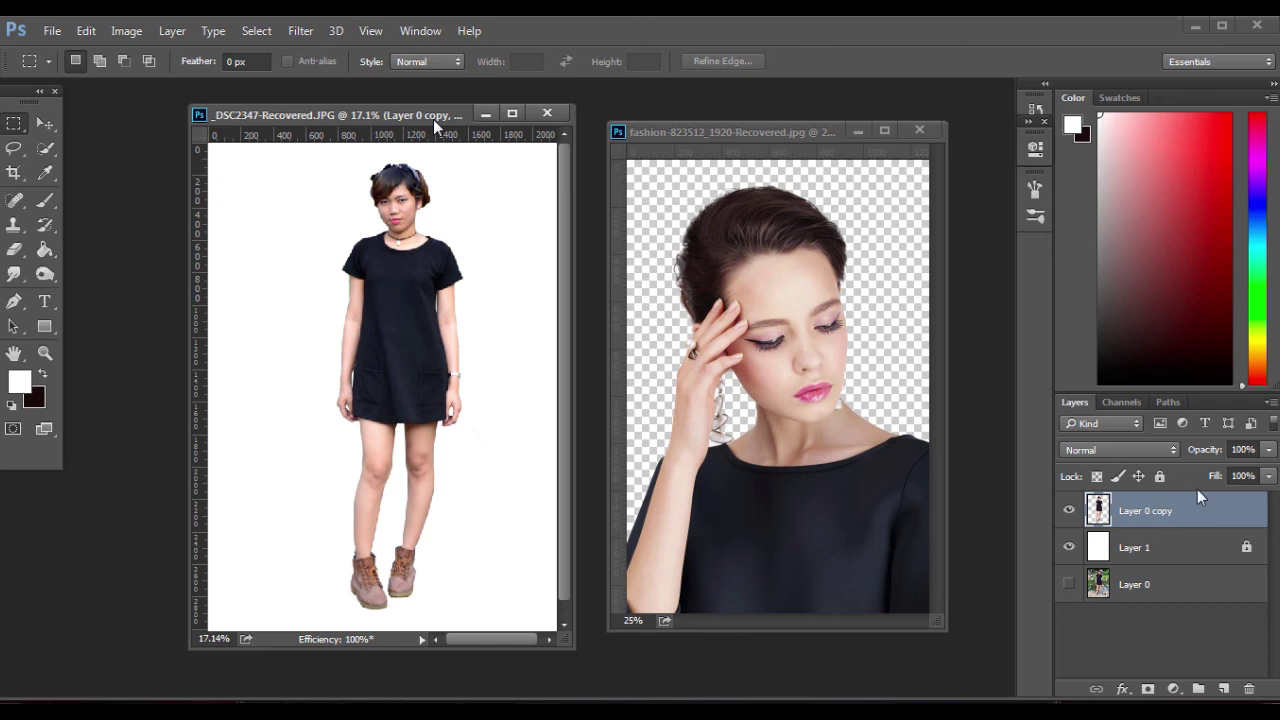
drag(433, 119, 423, 109)
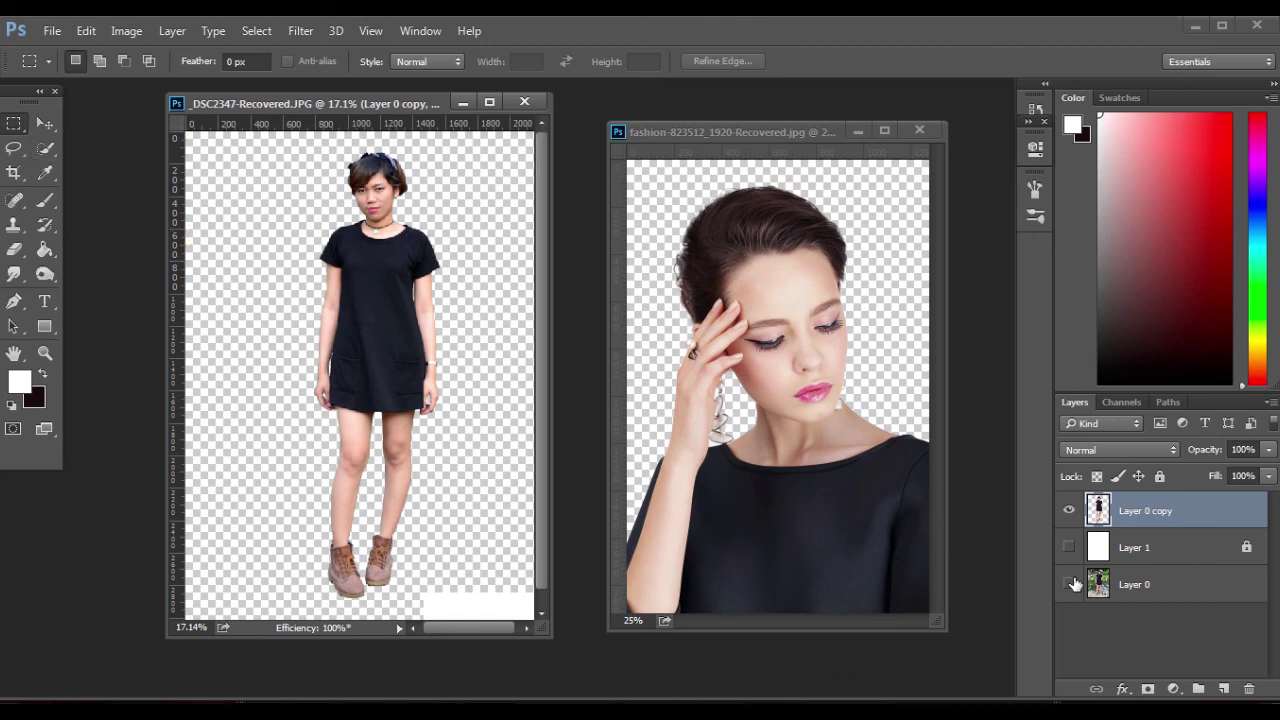
Activate the Quick Selection tool and show the original Layer 0 in the portrait document
right_click(45, 148)
click(120, 163)
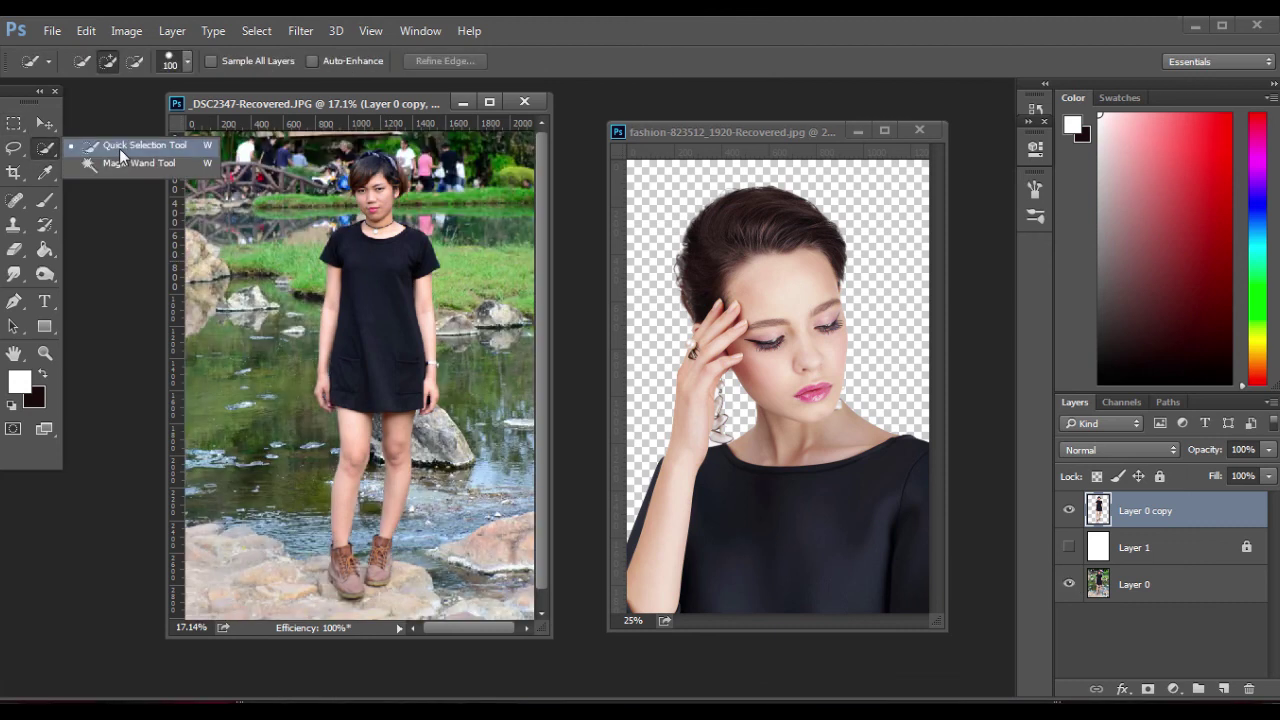
click(119, 148)
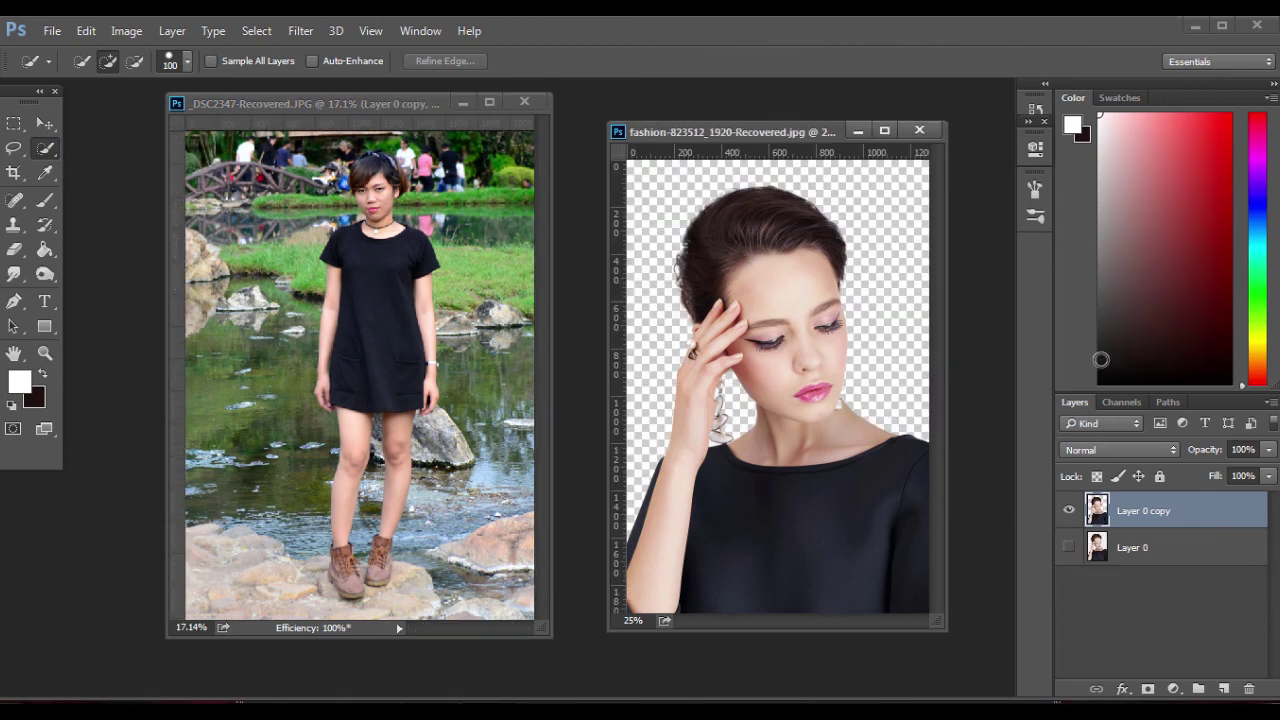
click(1069, 547)
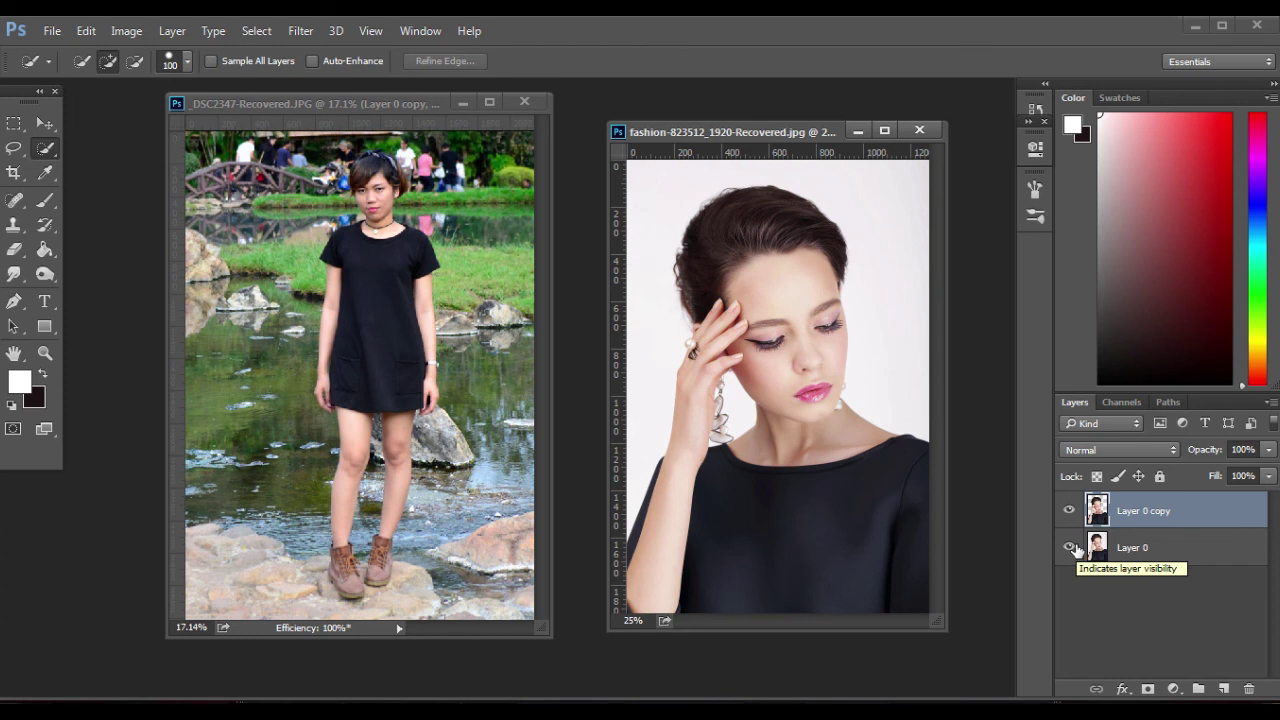
Switch to the Magic Wand tool and back to the Quick Selection tool
right_click(45, 148)
click(110, 163)
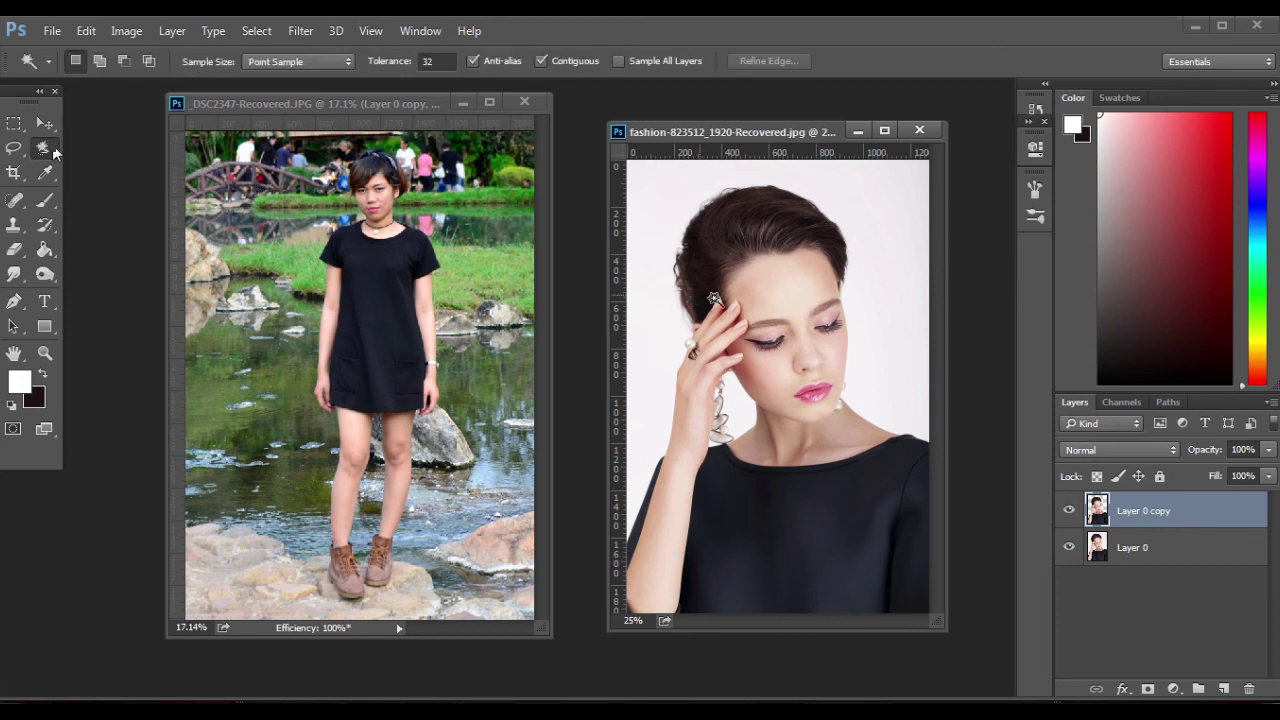
right_click(45, 148)
click(110, 147)
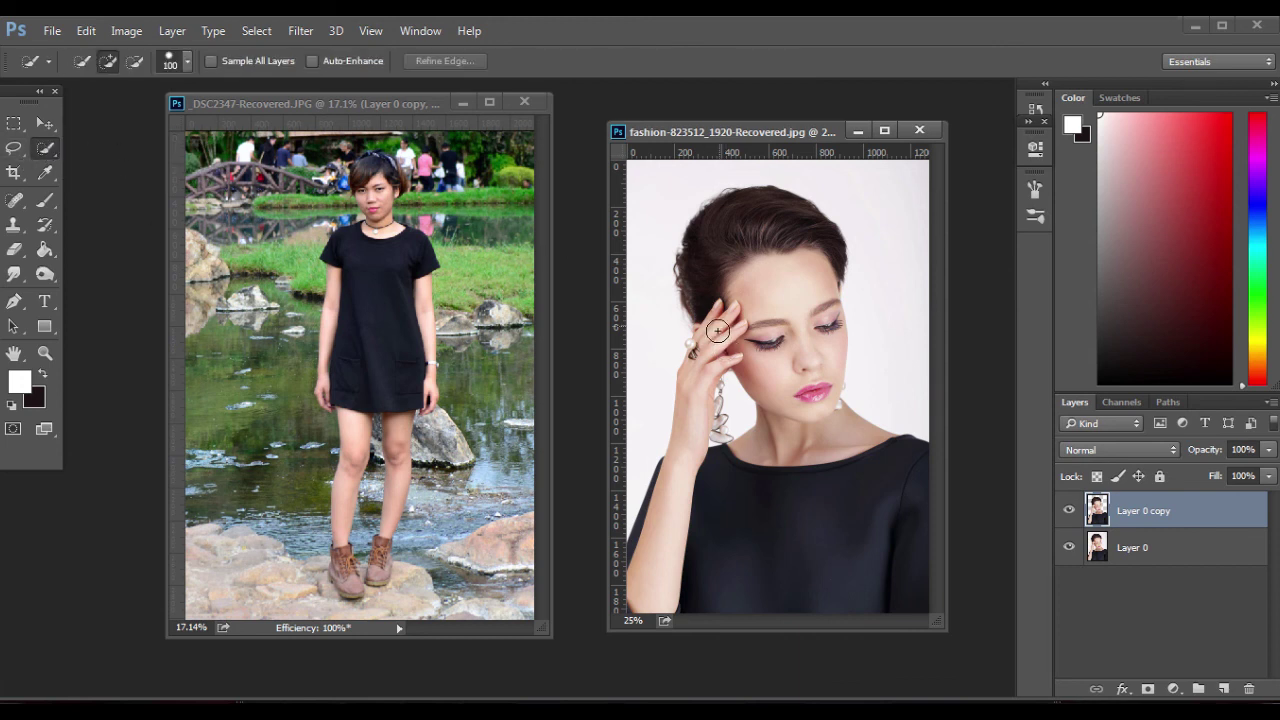
Move the portrait and full-body document windows slightly so they sit closer together, leaving the full-body photo active
drag(774, 127, 759, 130)
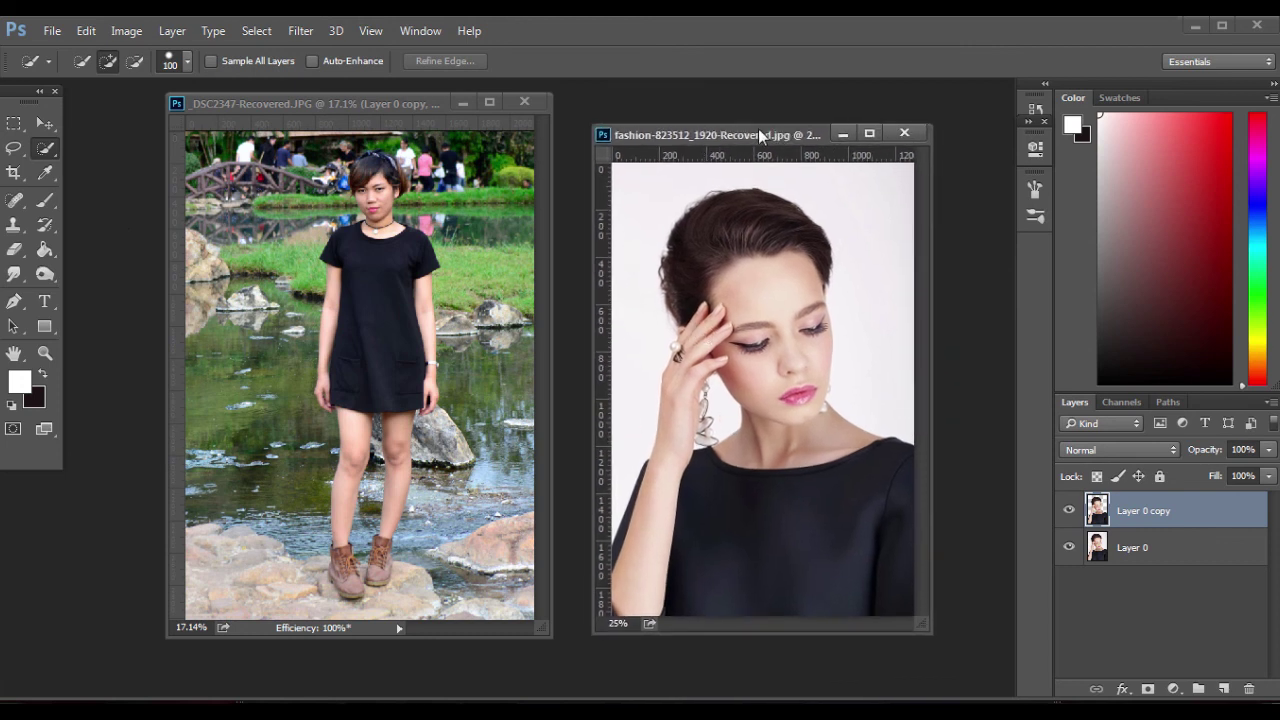
click(402, 104)
click(758, 130)
drag(399, 105, 404, 118)
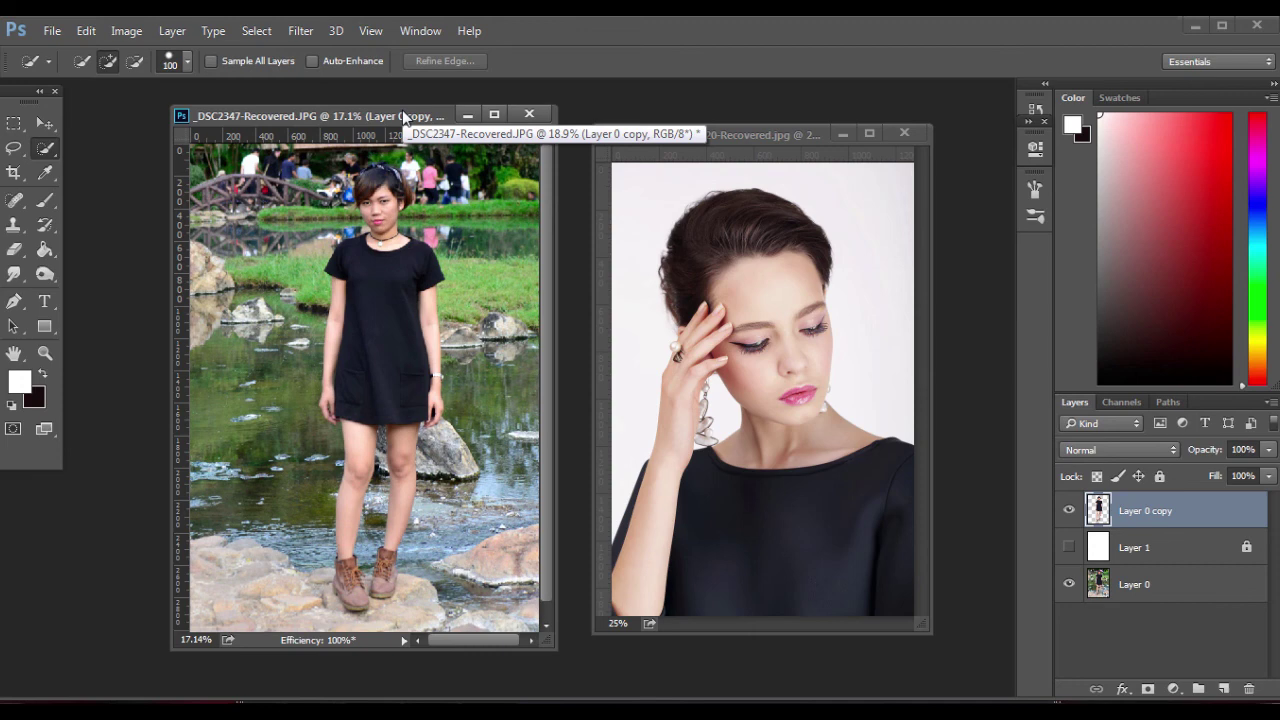